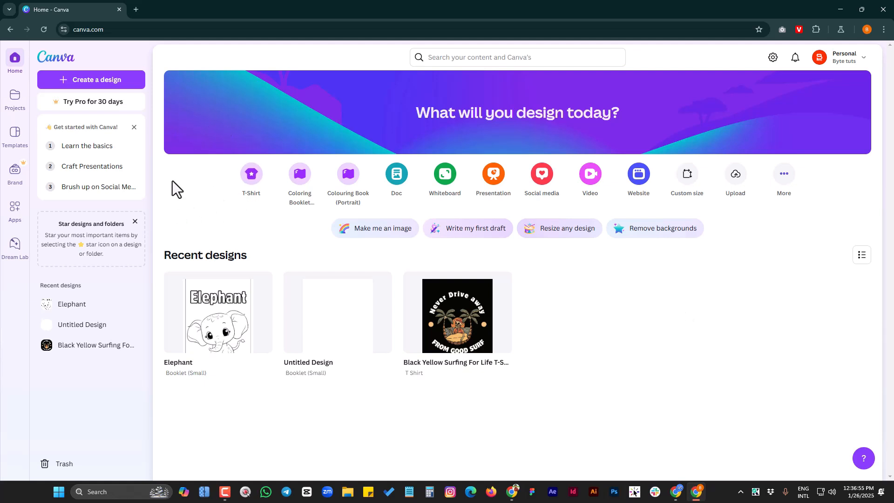
Open the Canva home page in a new browser tab
click(136, 8)
text(can)
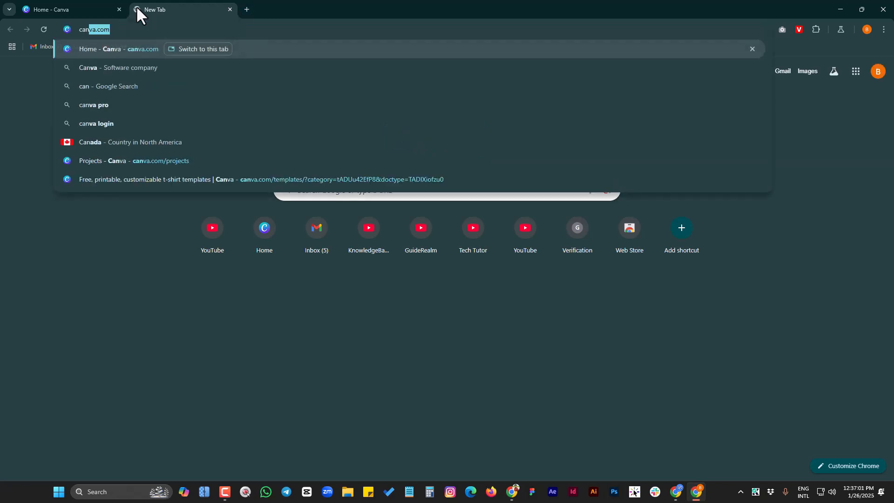
text(va.com)
key(BackSpace)
key(BackSpace)
key(BackSpace)
key(BackSpace)
key(BackSpace)
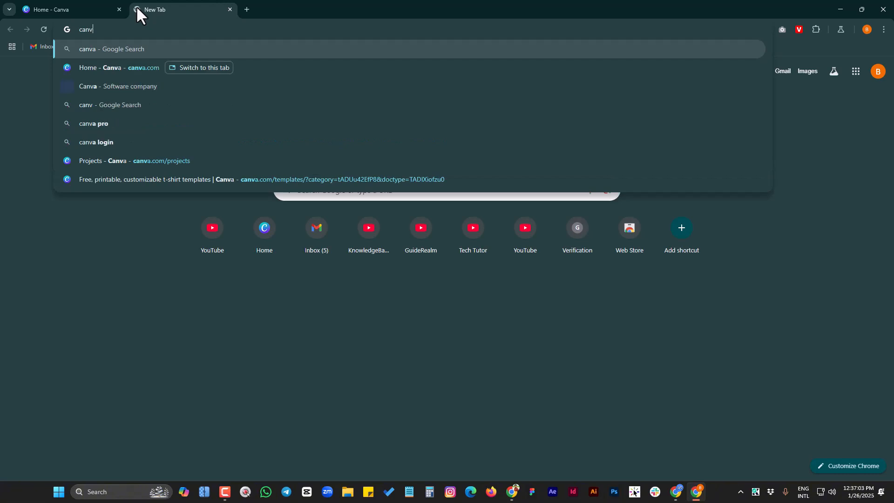
text(a)
key(Return)
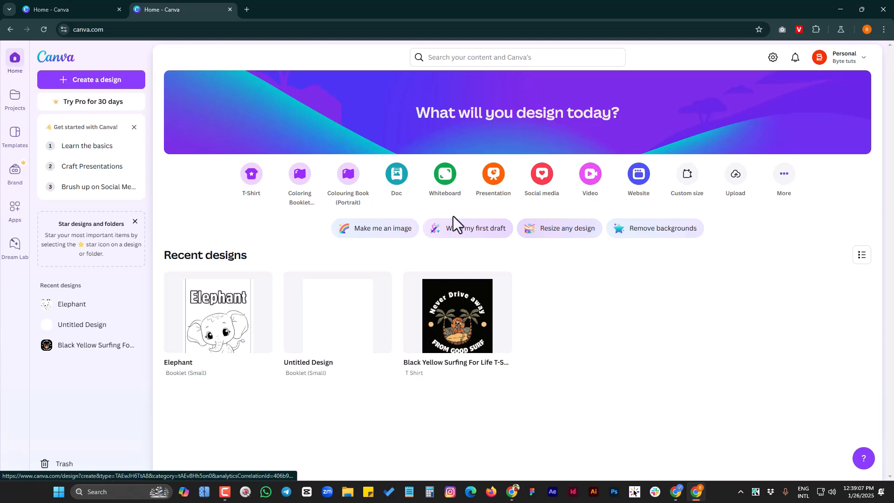
Open the Projects page and look through its recent designs, folders, designs and images
click(15, 98)
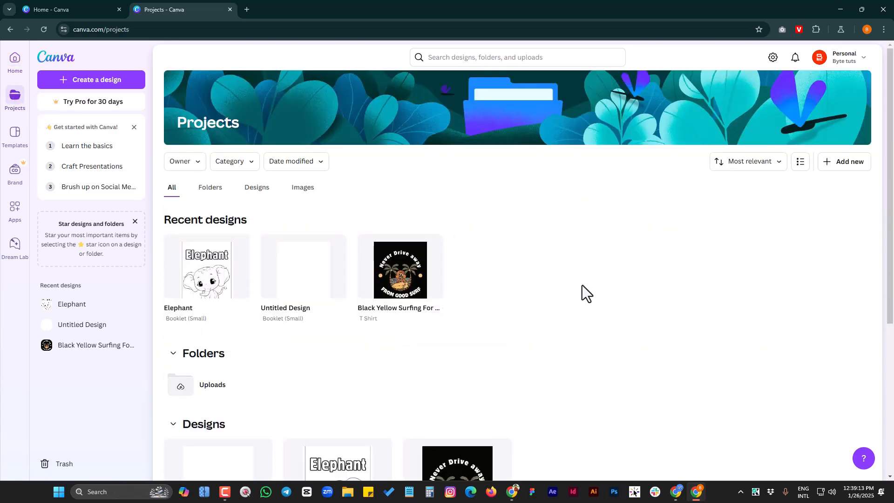
scroll(613, 295, down, 5)
scroll(737, 314, up, 3)
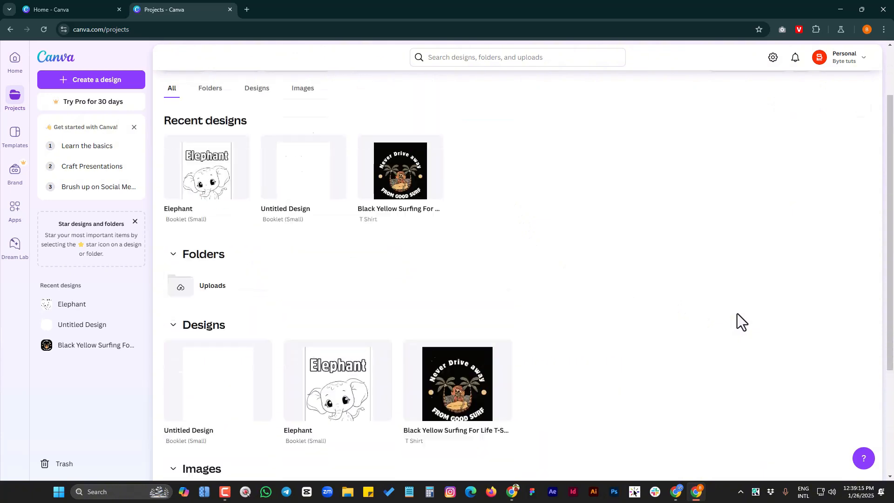
scroll(737, 314, up, 2)
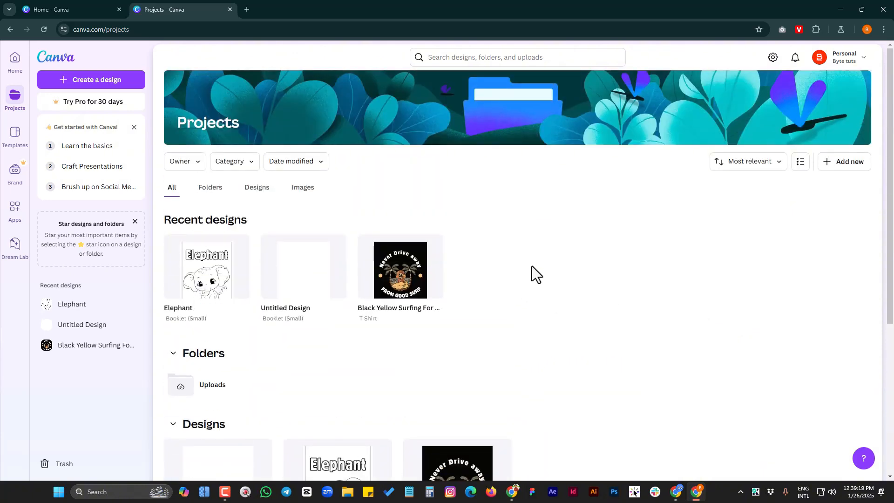
scroll(605, 261, down, 3)
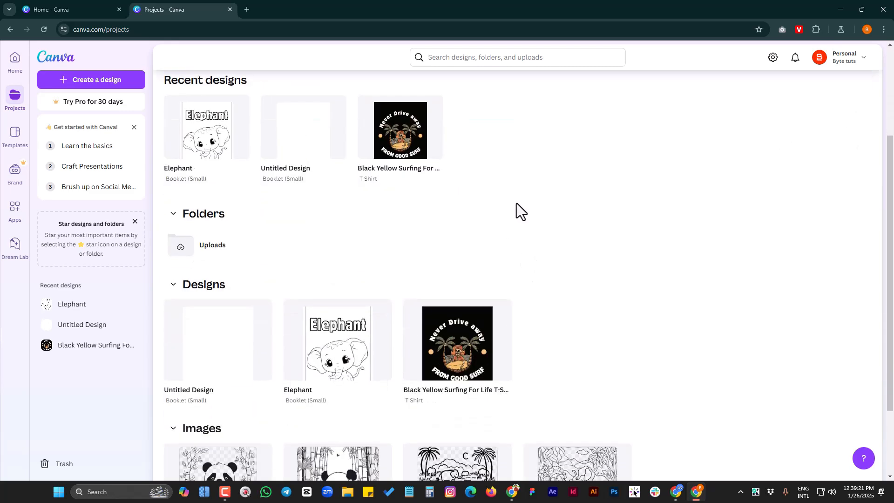
Open the Templates page and browse its categories, top picks and suggested templates
click(14, 135)
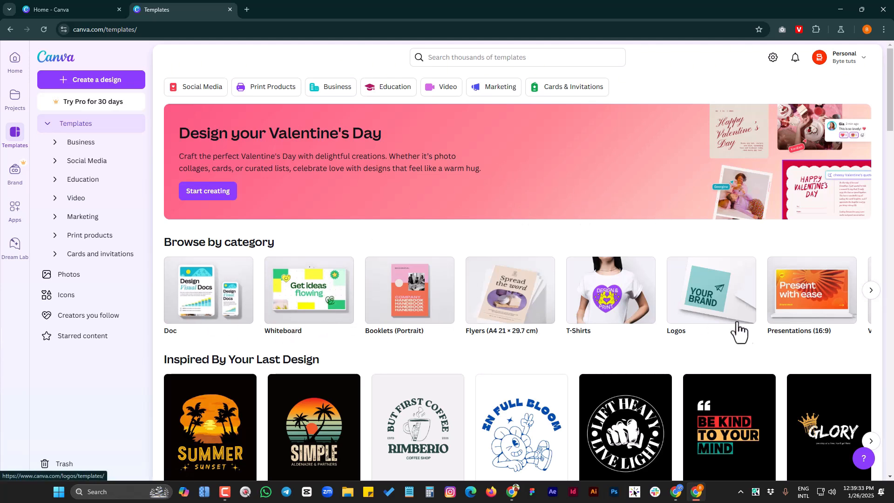
click(871, 290)
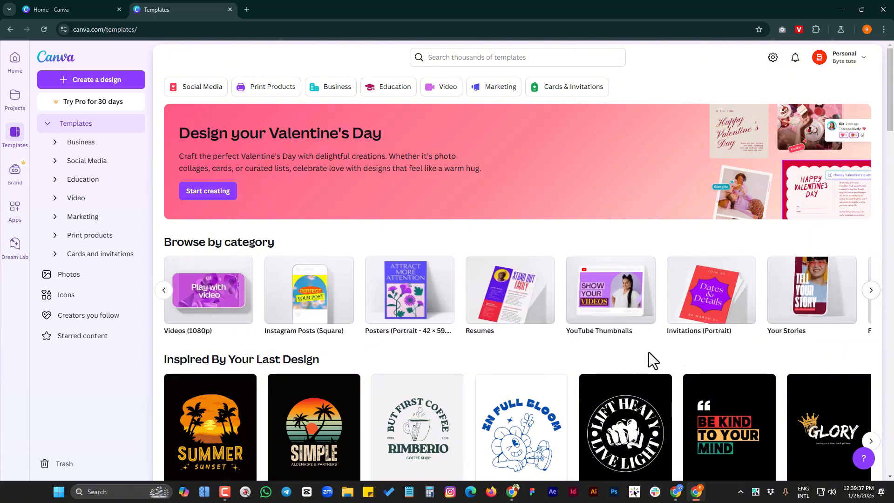
scroll(617, 359, down, 8)
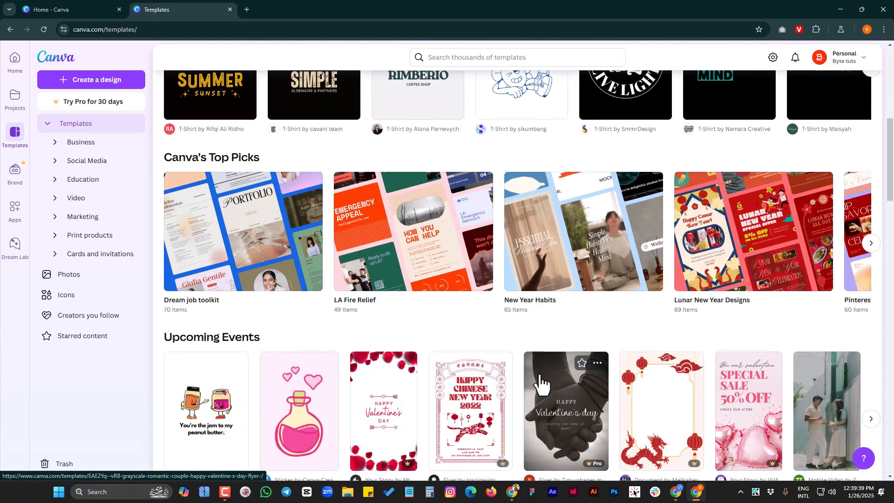
scroll(540, 384, down, 12)
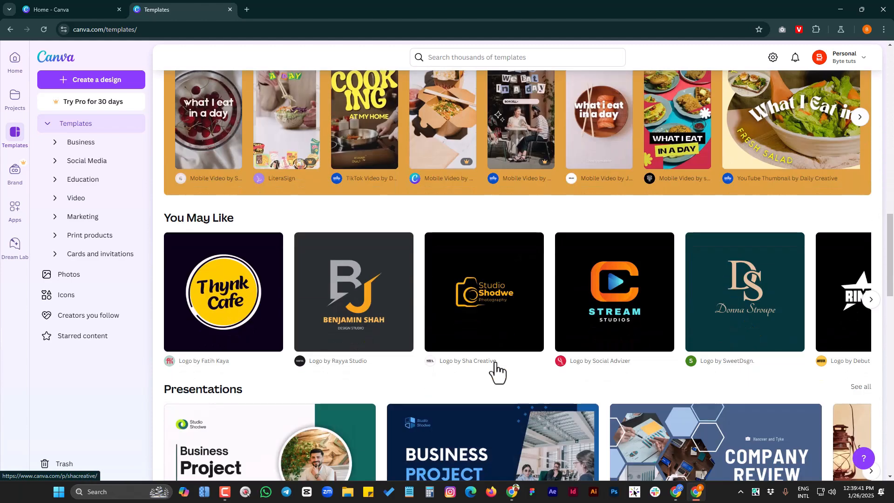
scroll(496, 365, down, 2)
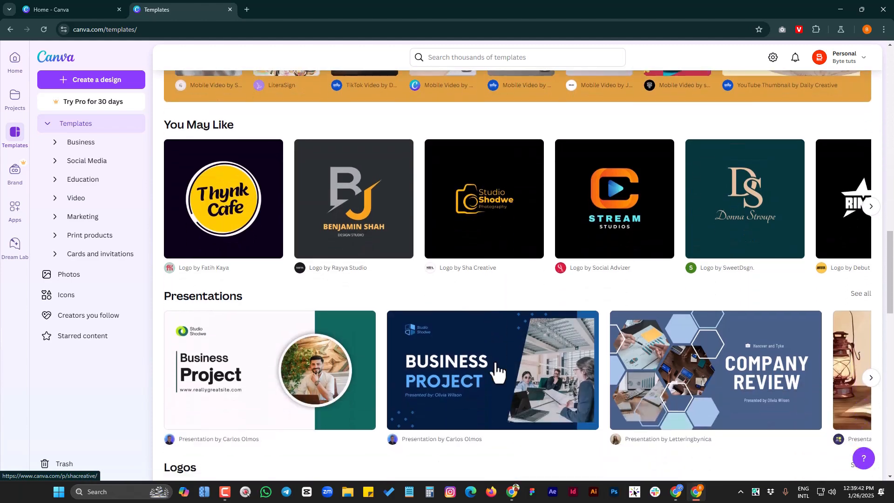
View the Brand Kits page and browse the AI-powered category of the apps collection
click(9, 173)
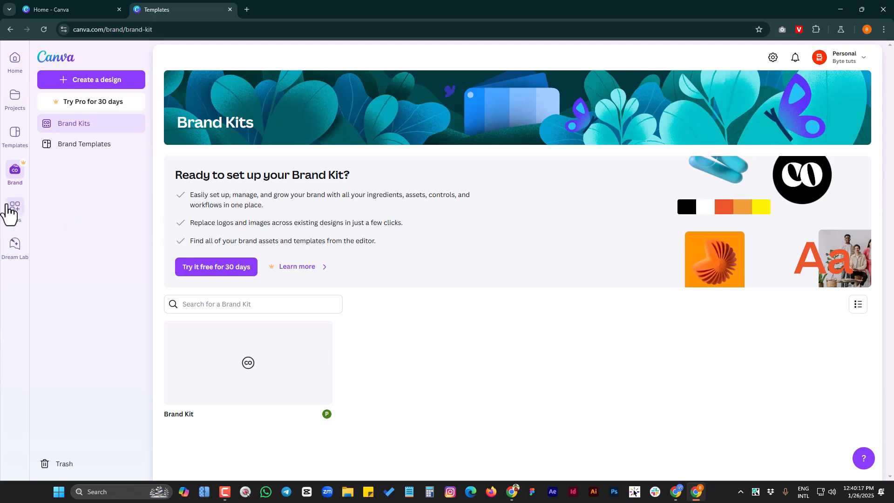
click(12, 211)
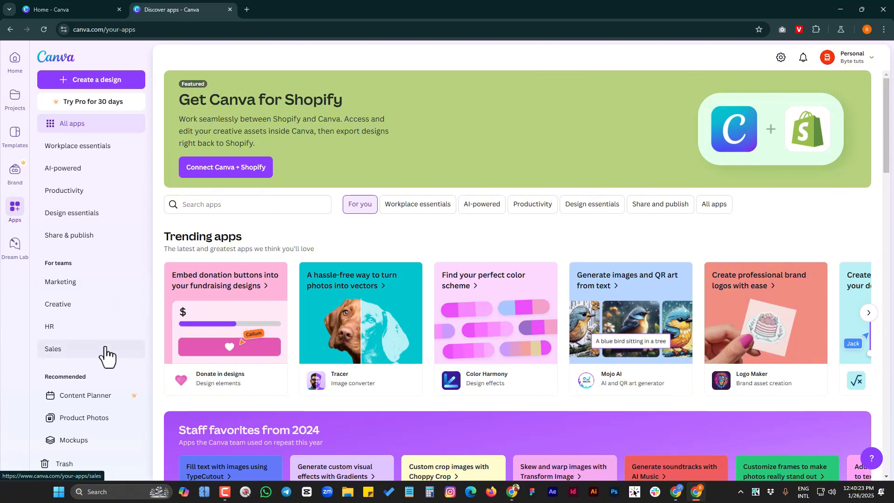
click(87, 172)
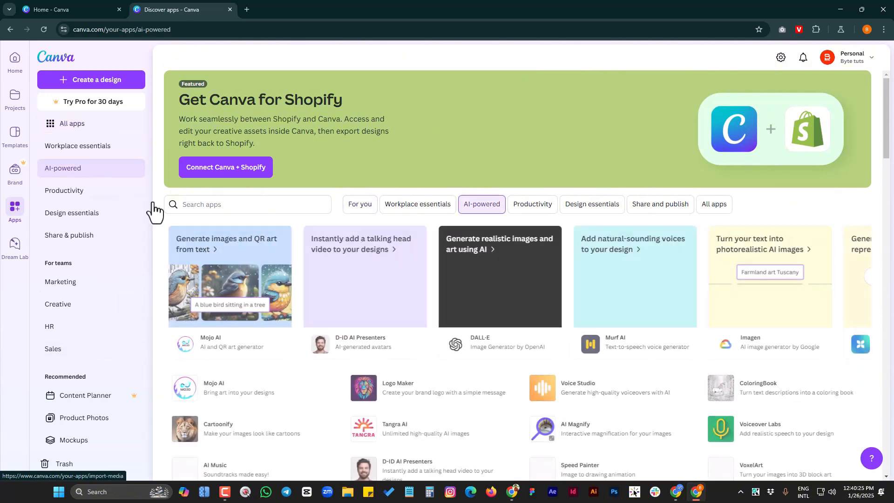
scroll(711, 316, down, 3)
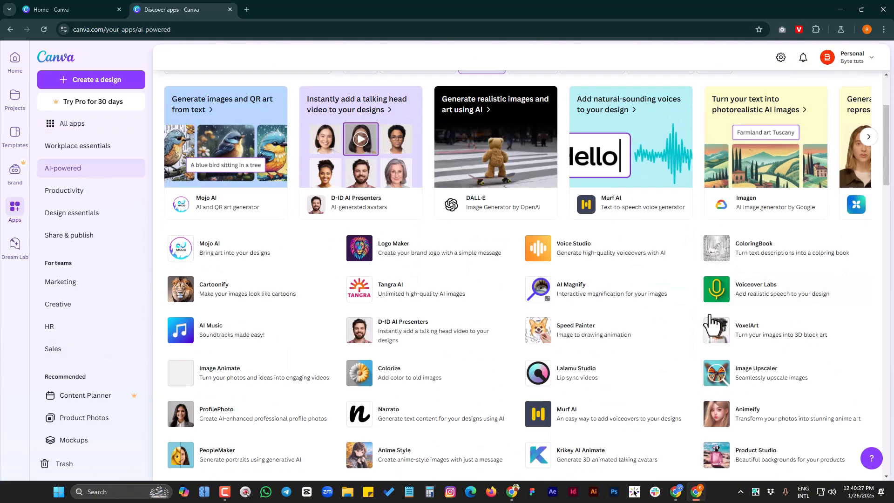
scroll(621, 326, up, 3)
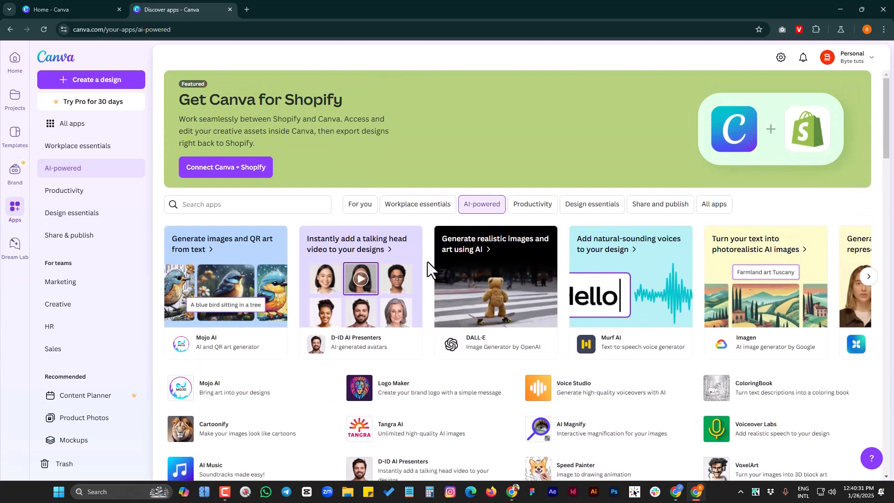
Open Dream Lab and look through its image prompt options and the sample image ideas
click(16, 249)
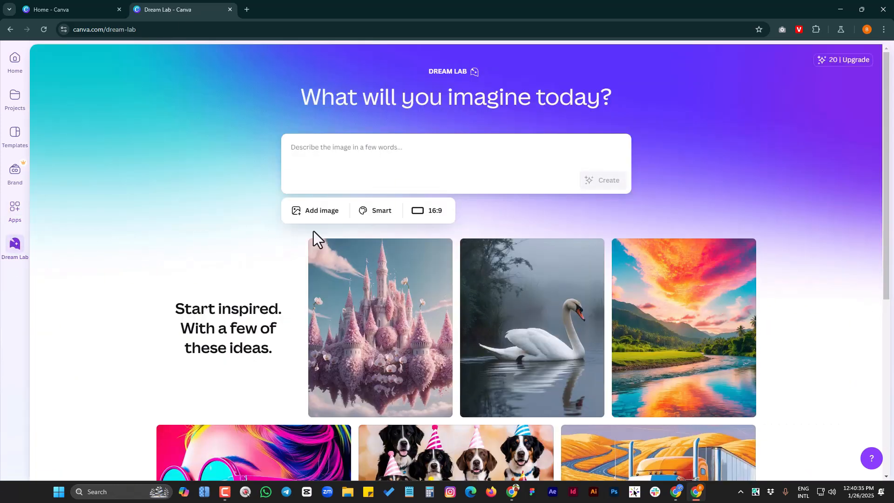
scroll(818, 251, down, 3)
scroll(818, 251, up, 3)
scroll(819, 250, down, 6)
scroll(817, 251, up, 6)
scroll(818, 232, down, 3)
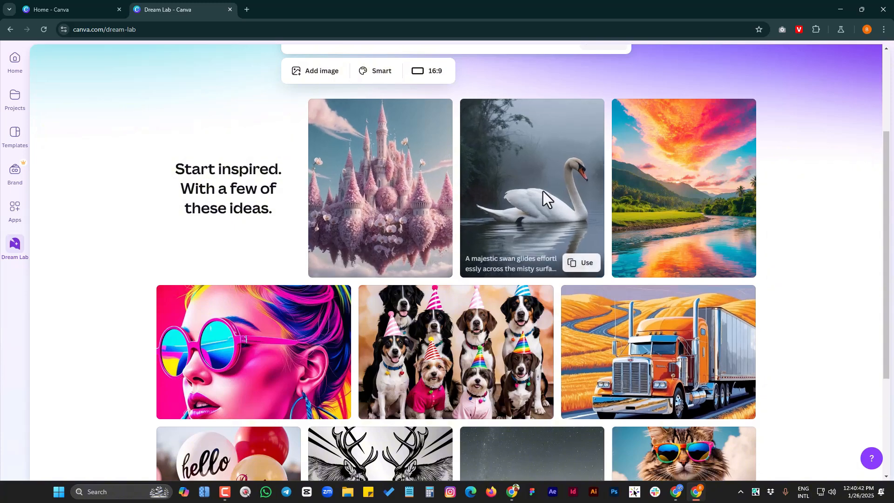
scroll(760, 303, up, 3)
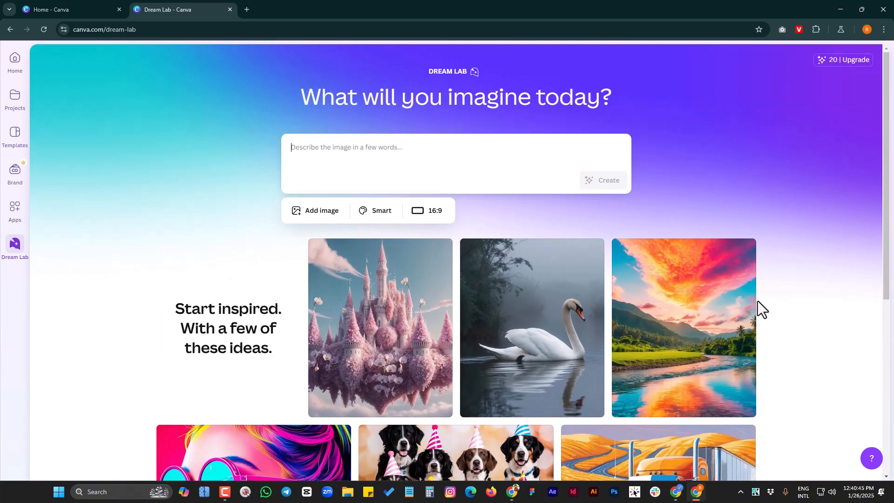
Return to the home page and review the full list of design types available for a new design
click(14, 58)
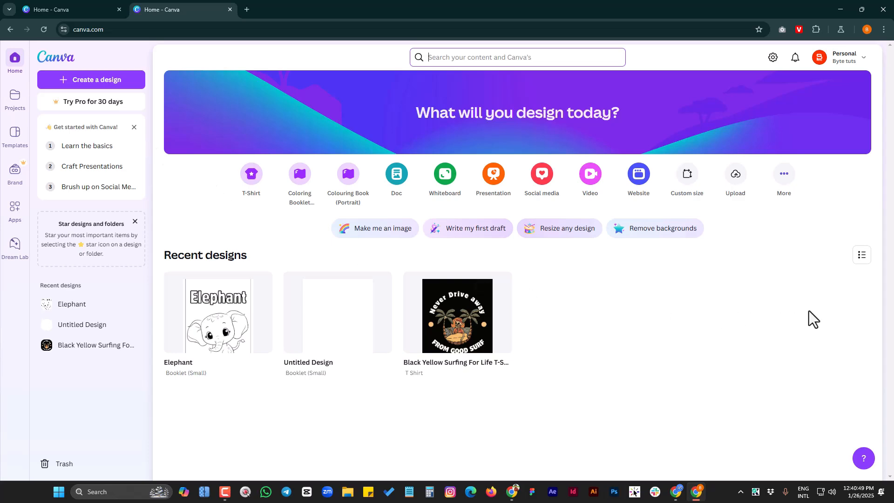
click(785, 183)
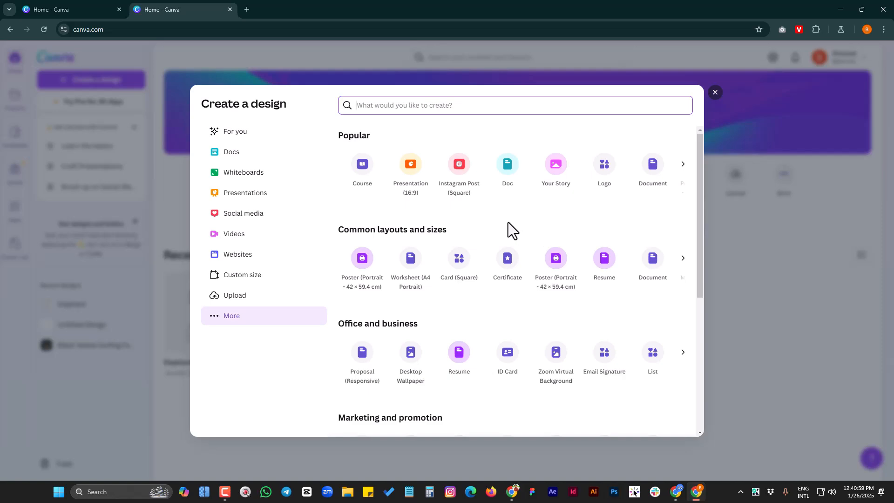
click(715, 93)
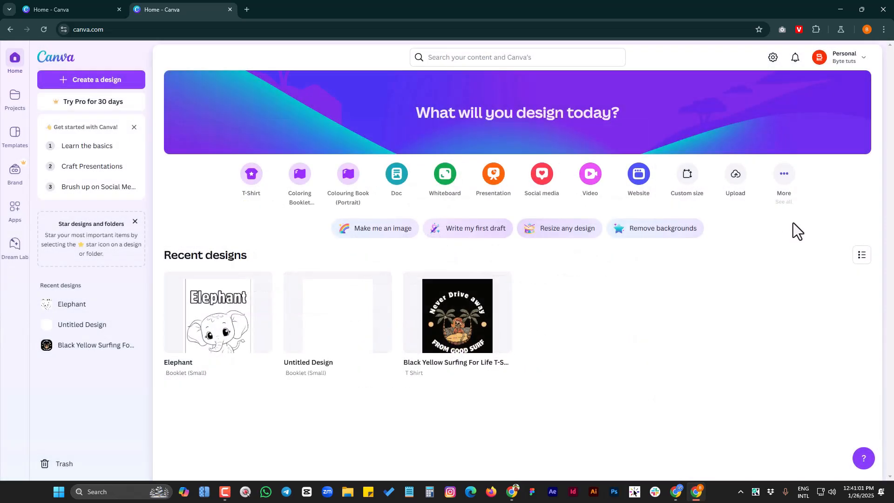
click(785, 177)
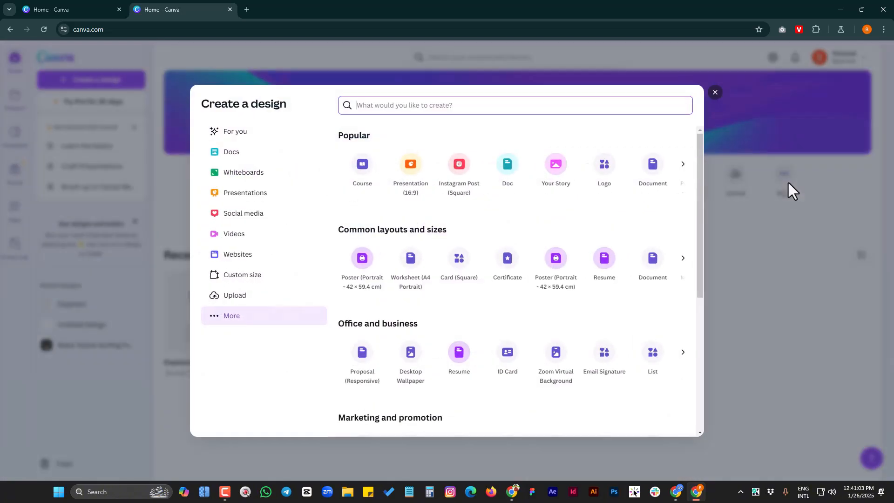
scroll(575, 258, down, 5)
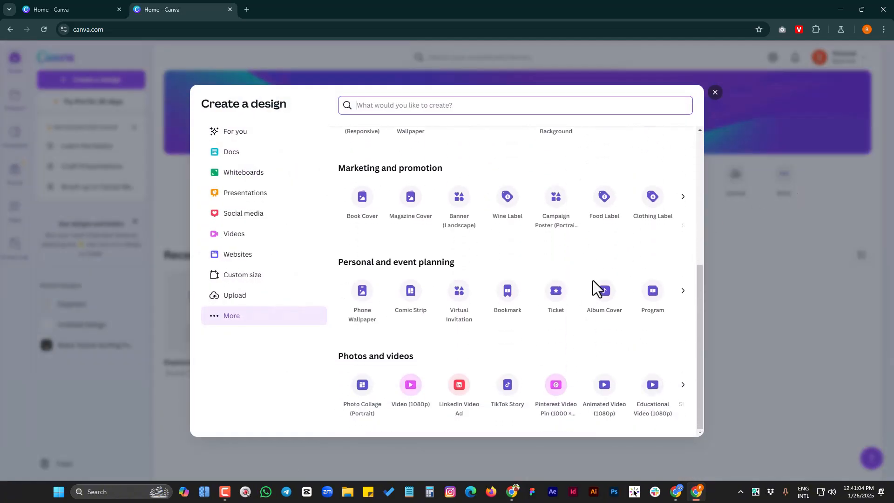
scroll(595, 292, up, 5)
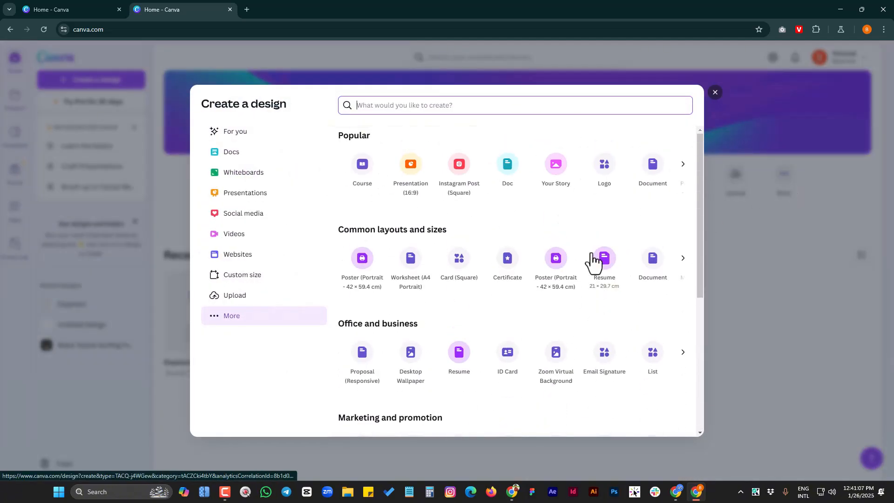
Browse the Docs and Whiteboards templates for a new design, and close the design type overview
click(229, 155)
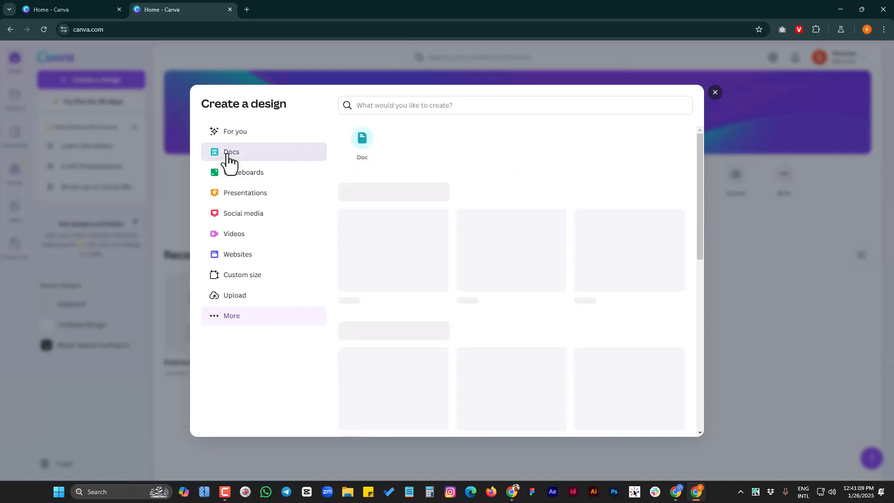
scroll(539, 293, down, 10)
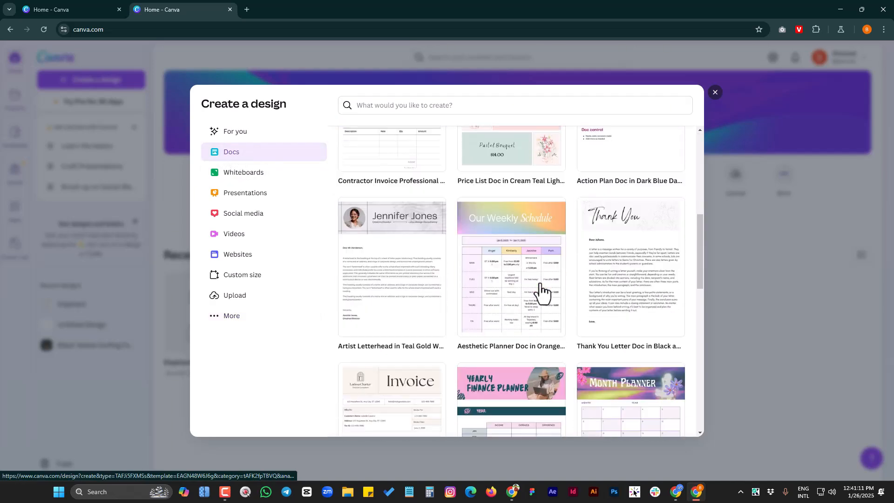
scroll(540, 292, down, 5)
scroll(540, 293, up, 12)
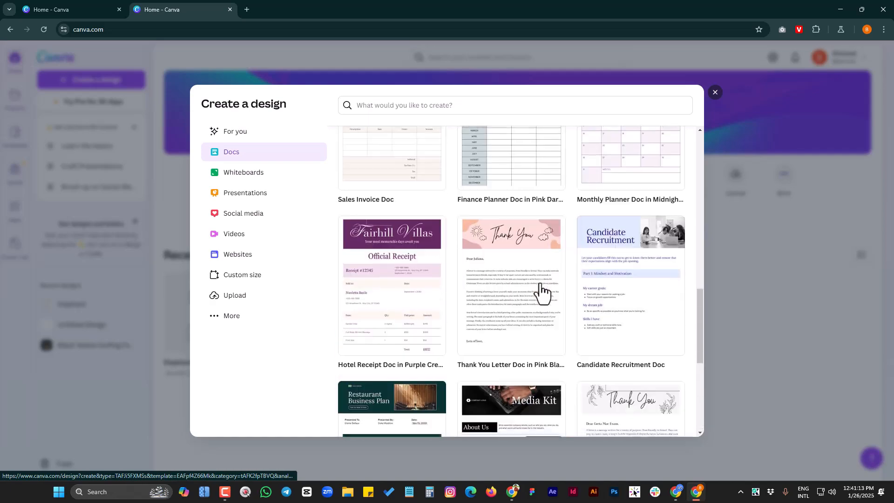
click(245, 173)
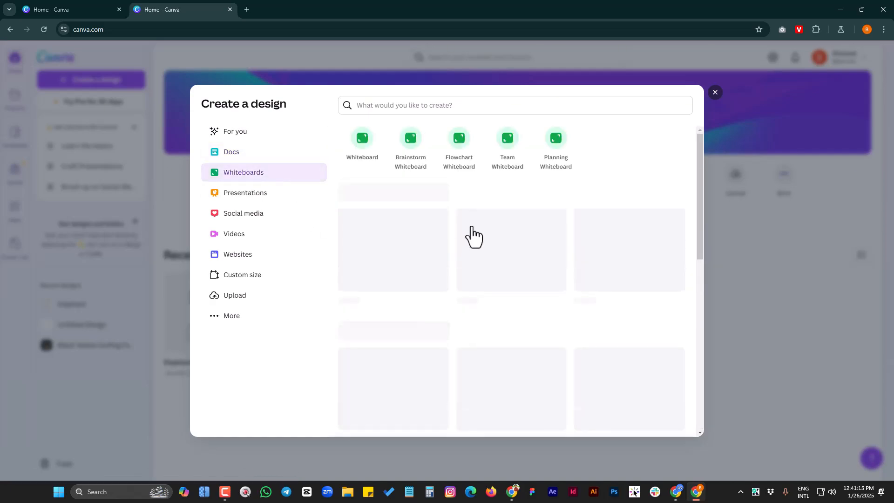
scroll(574, 294, down, 8)
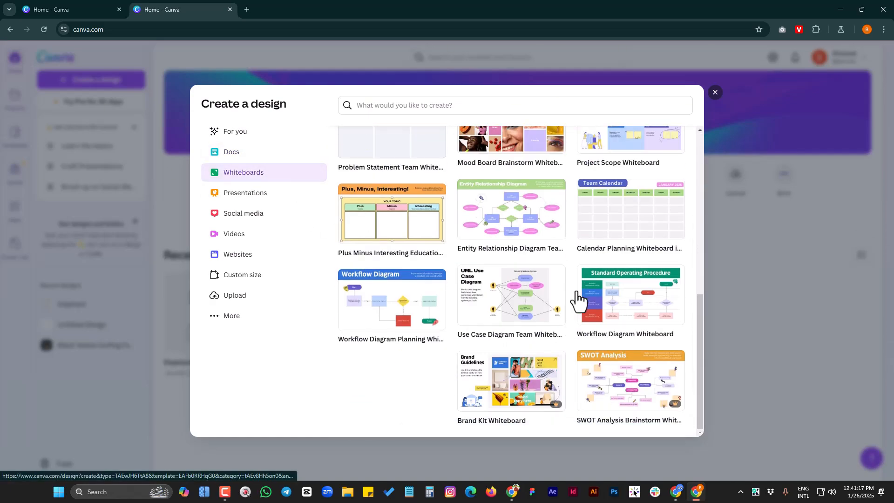
click(715, 92)
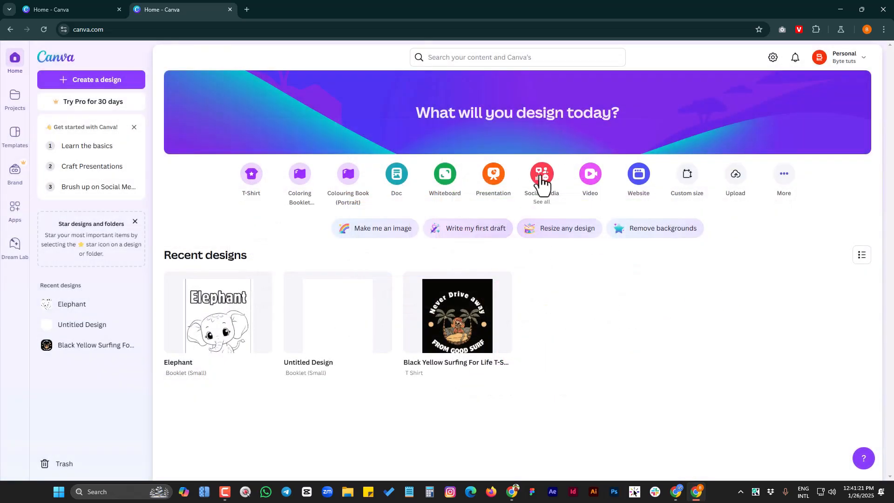
Search the home page for "instagram" to list matching design formats
click(523, 60)
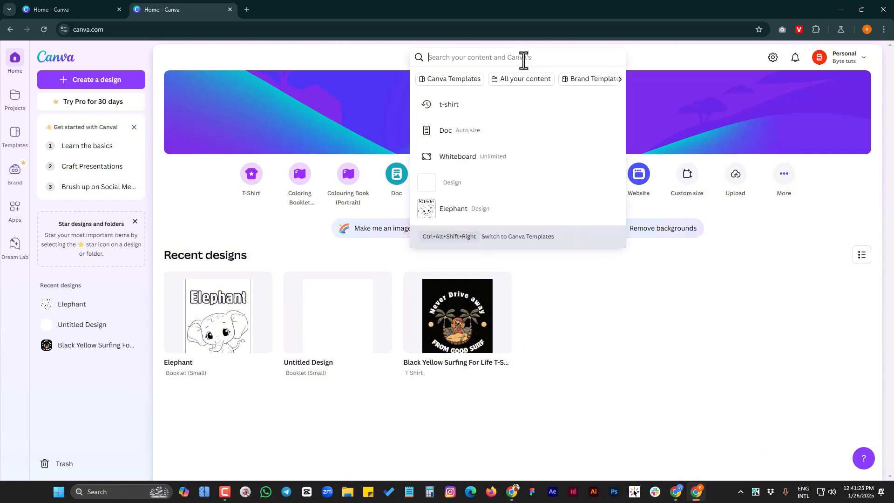
text(ins)
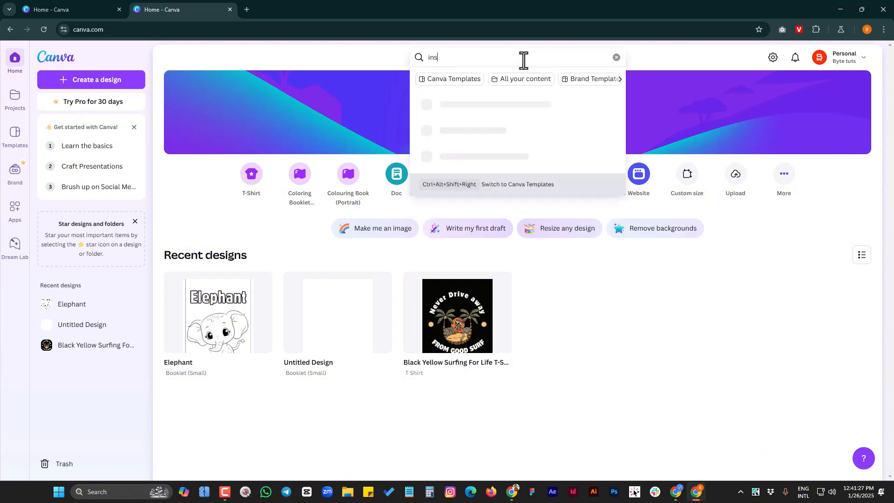
text(tagram)
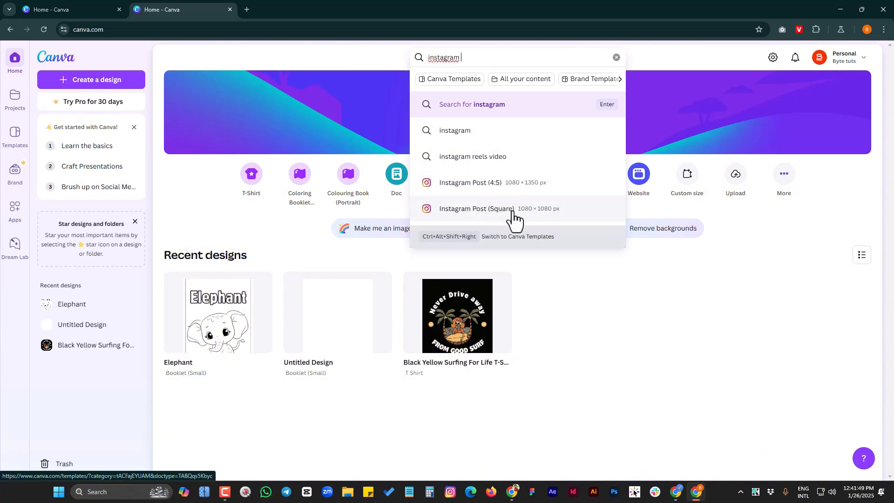
Dismiss the search suggestions, look at the custom size width and height settings for a new design, and close them
click(667, 305)
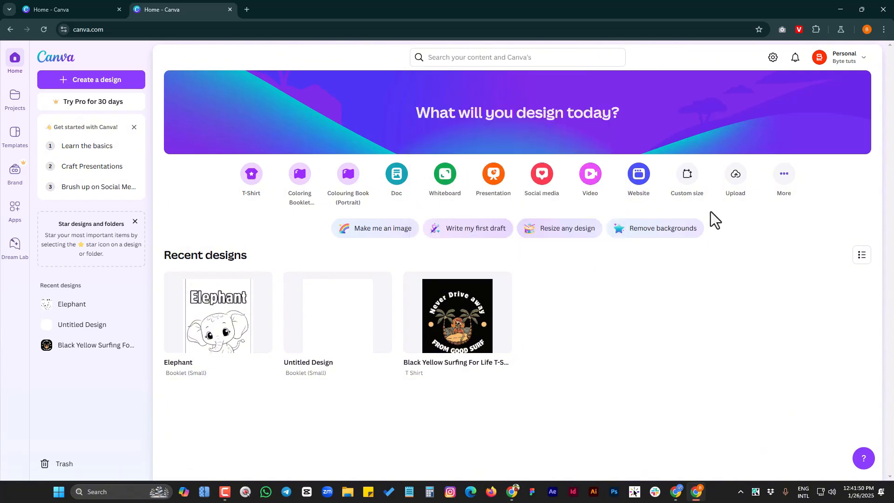
click(688, 177)
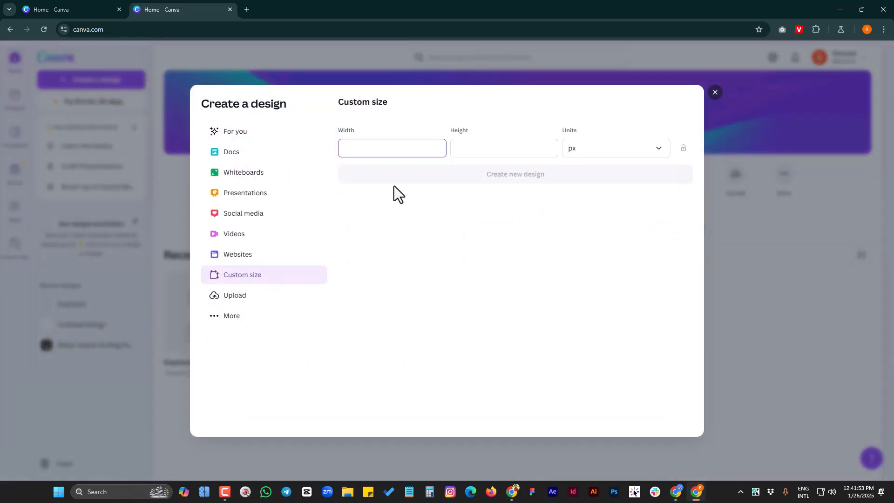
click(469, 148)
click(380, 148)
click(716, 92)
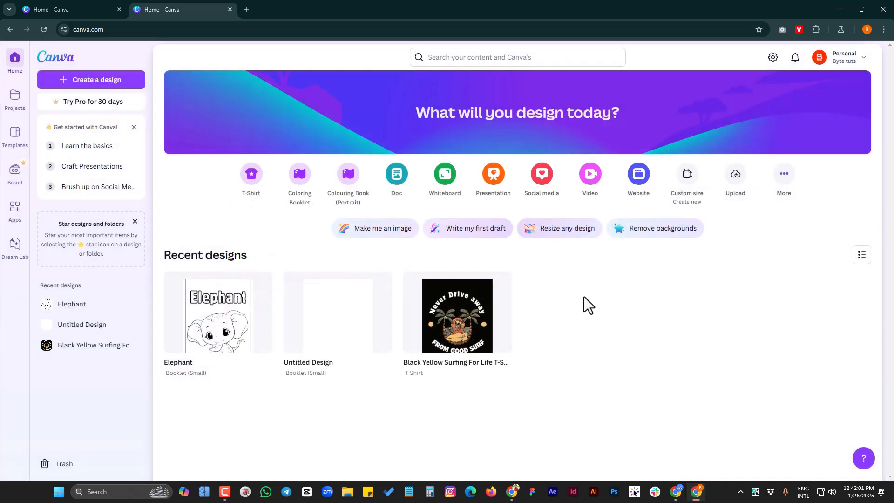
Search for "instagram" and open the templates for Instagram Post (Square), 1080 × 1080 px
click(485, 56)
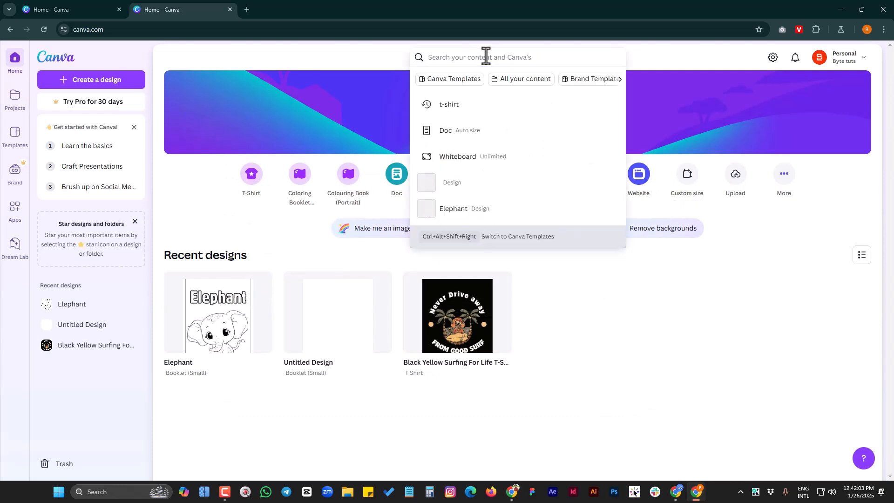
text(i)
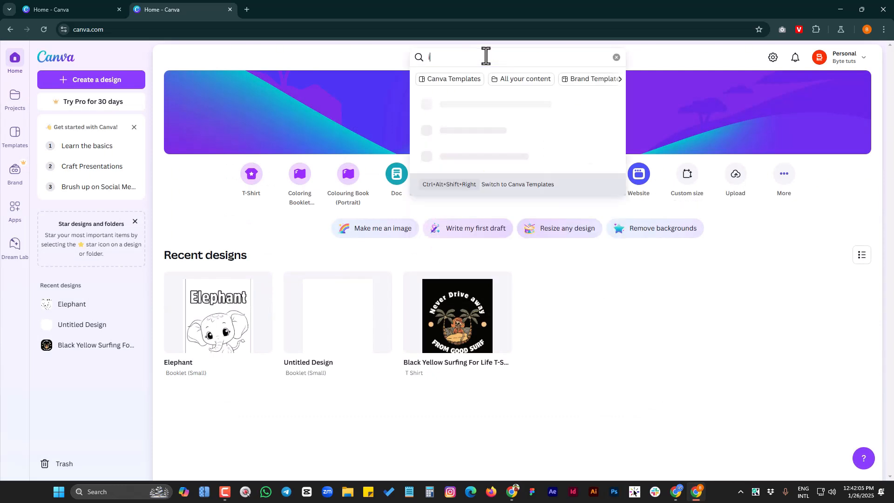
text(nstagram)
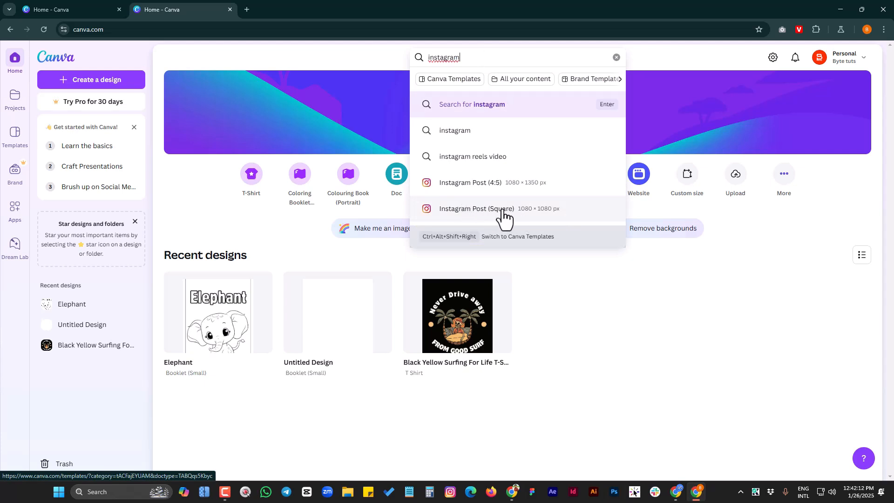
click(503, 210)
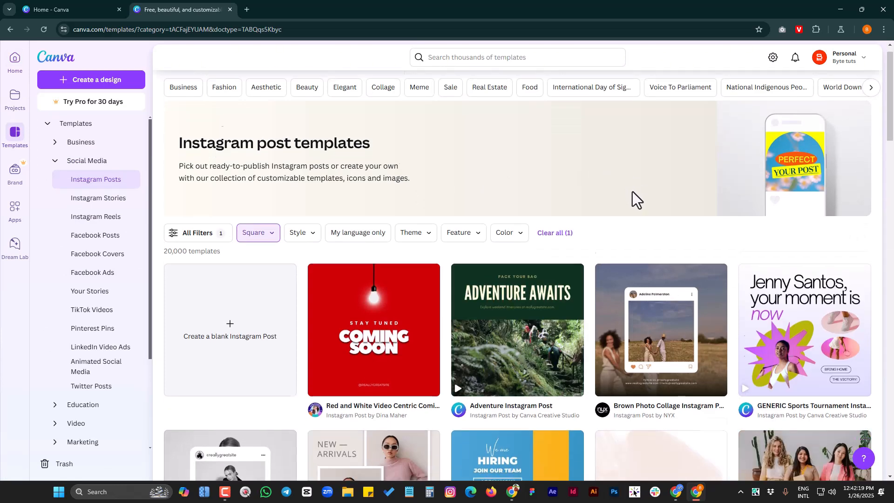
Browse the square Instagram post templates and check the Pro badges on the premium ones
scroll(633, 194, down, 4)
scroll(536, 262, down, 3)
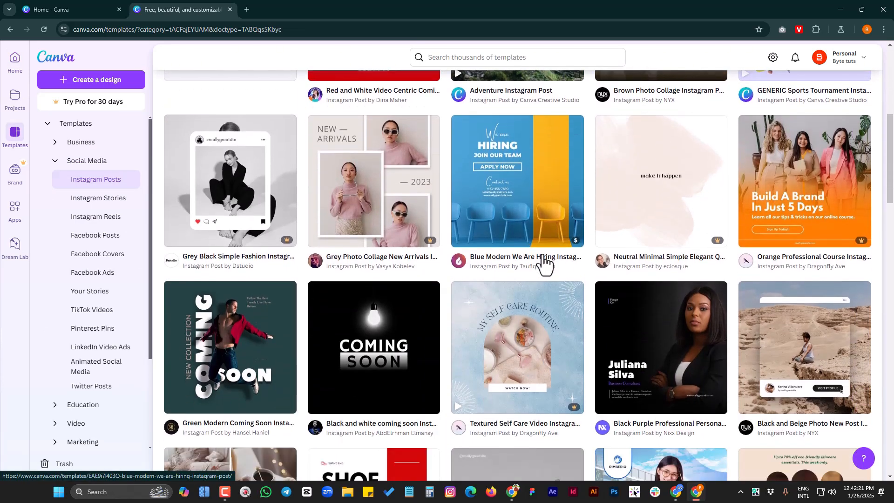
scroll(512, 308, down, 3)
scroll(303, 247, down, 6)
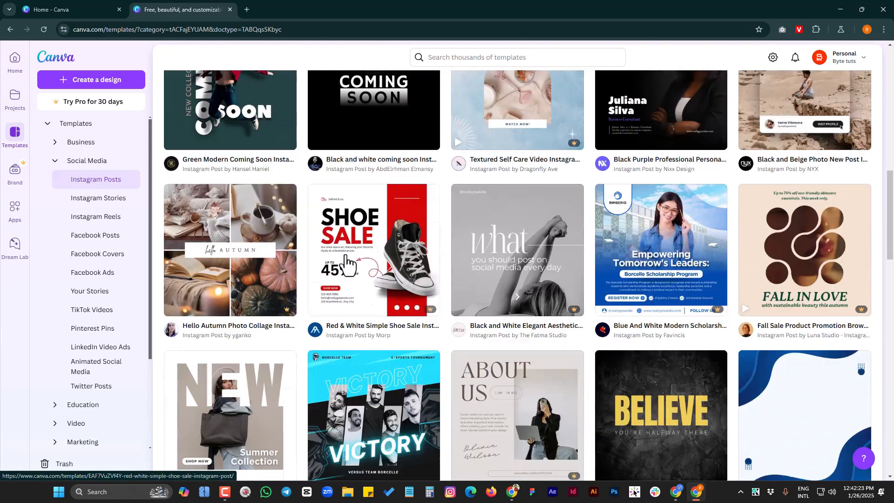
scroll(419, 215, up, 2)
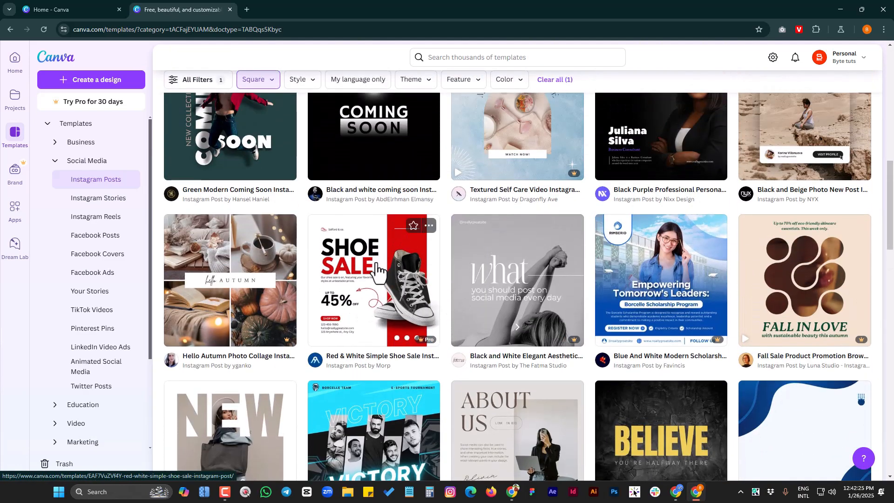
scroll(378, 280, down, 2)
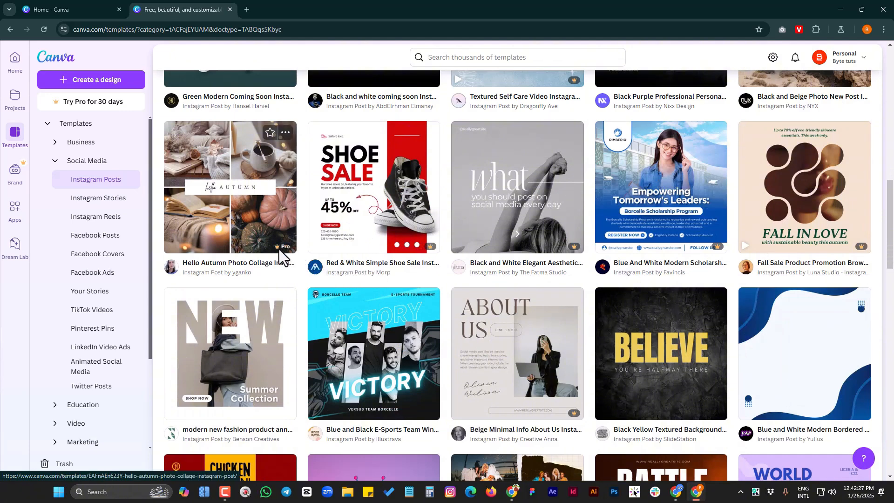
mouse_move(278, 254)
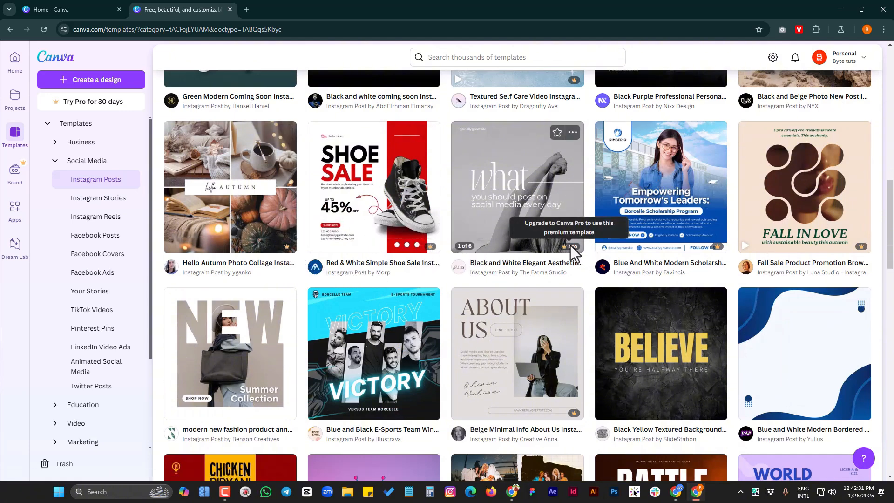
mouse_move(533, 191)
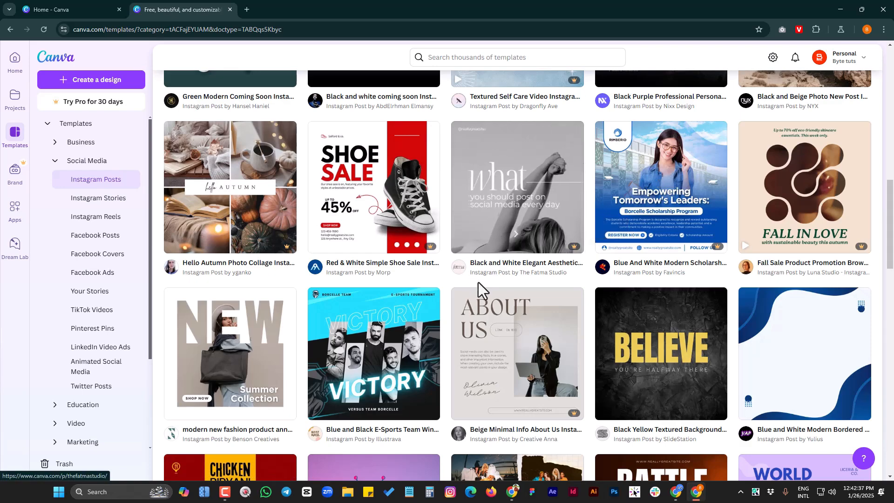
Look further down the Instagram post gallery for a suitable template, comparing free and premium designs
scroll(530, 326, up, 4)
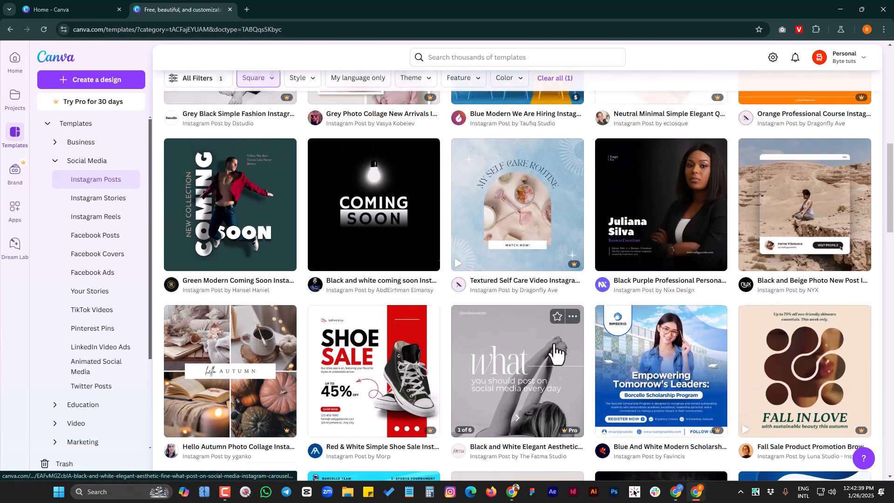
scroll(540, 340, down, 3)
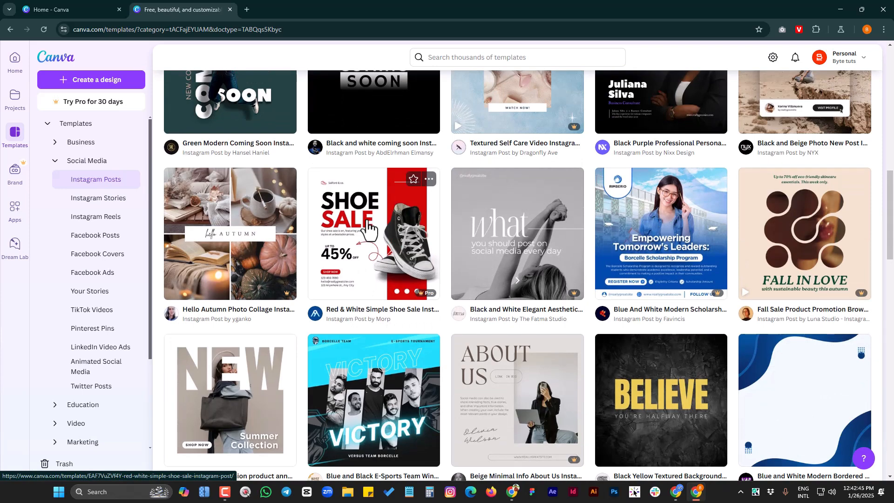
scroll(372, 228, down, 3)
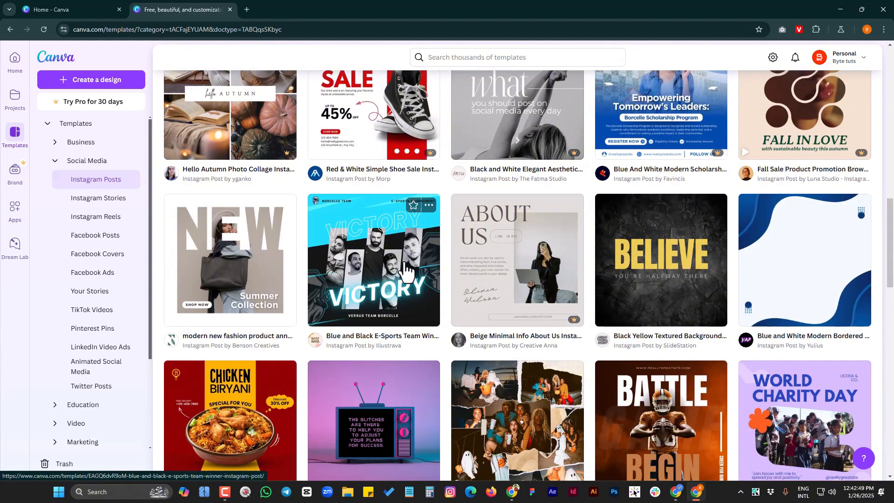
scroll(406, 270, down, 5)
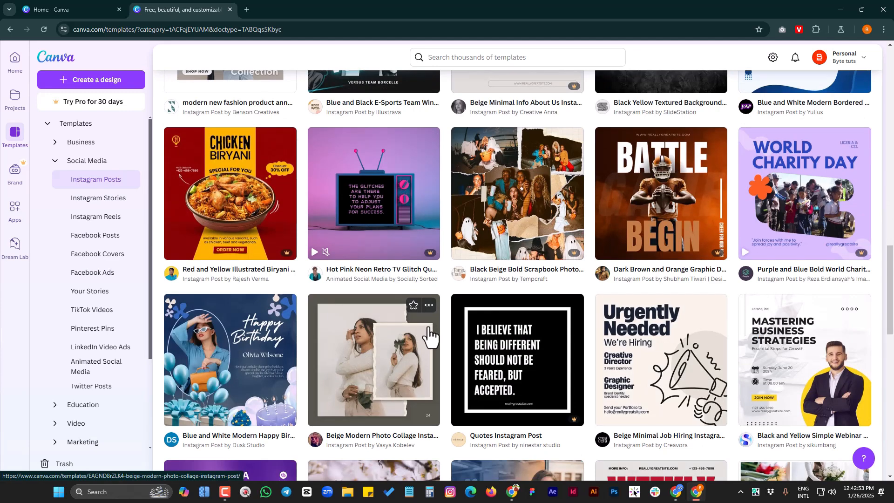
scroll(429, 335, down, 3)
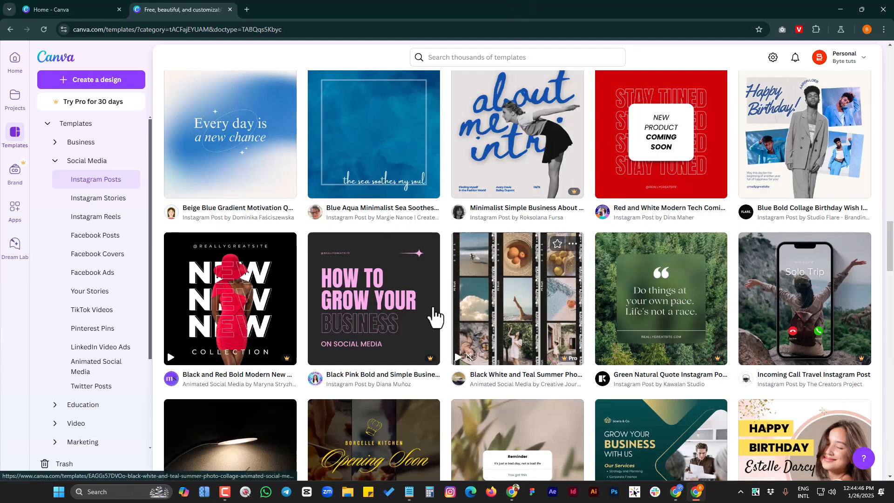
scroll(380, 325, down, 4)
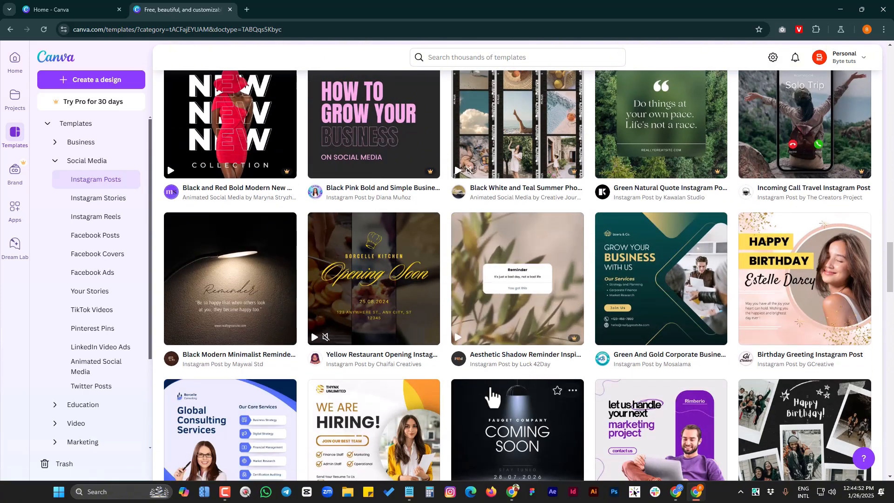
Switch to Notepad to view the note "Style that speaks before you do", and return to the template gallery in Canva
mouse_move(411, 500)
click(433, 459)
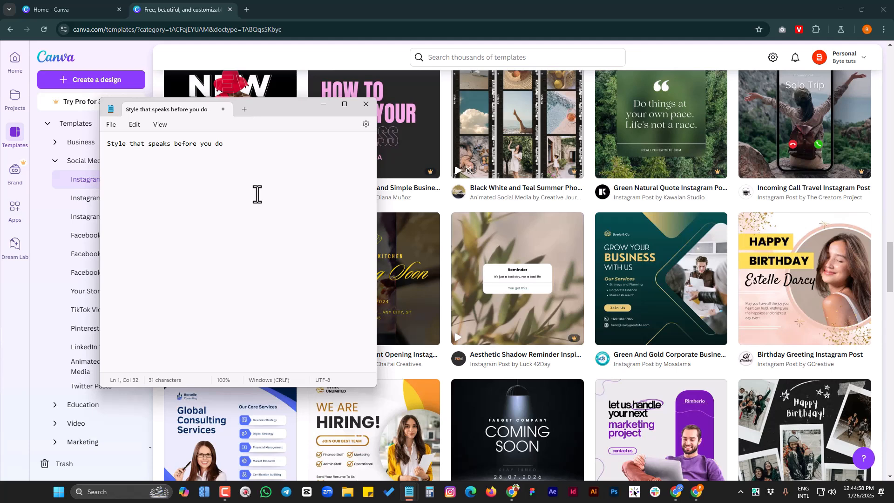
click(382, 4)
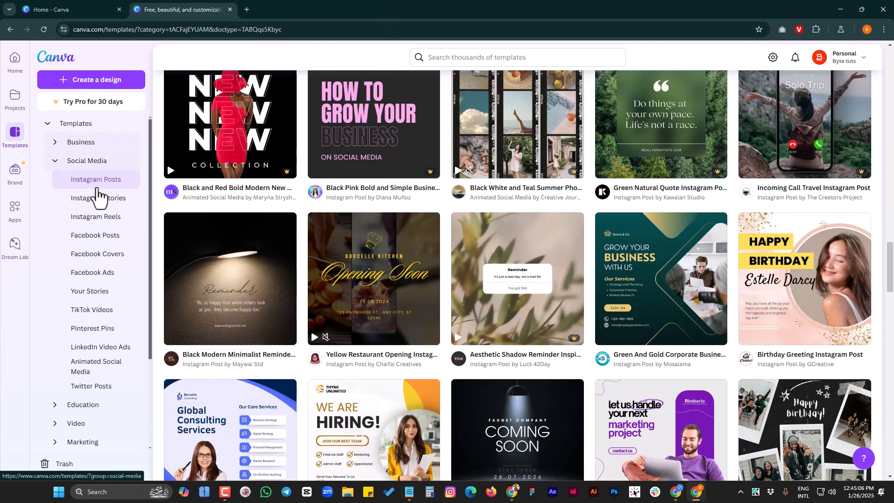
Look over the template categories, choose the Spa & Salon Instagram Post template, and open it for customizing in the editor
scroll(110, 353, down, 3)
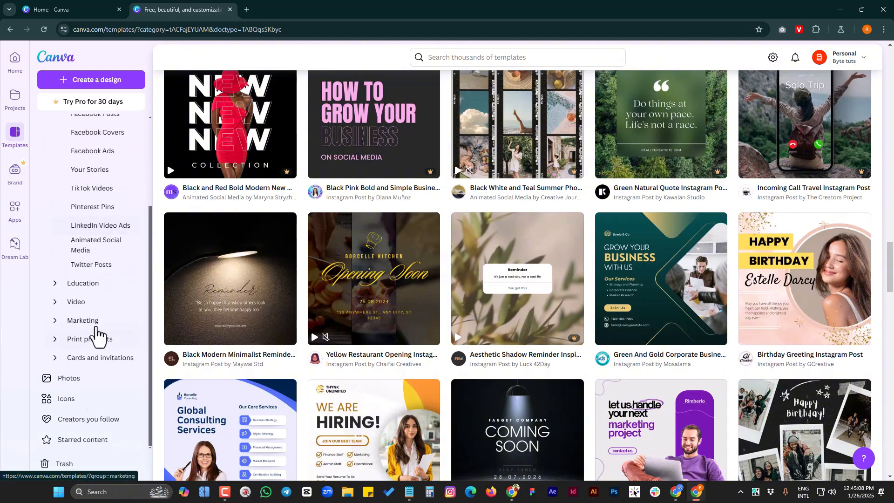
scroll(100, 326, up, 3)
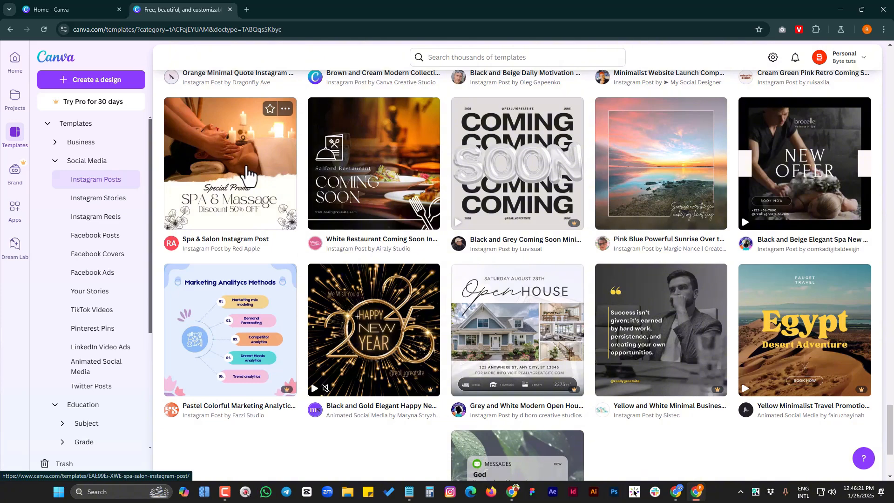
click(252, 173)
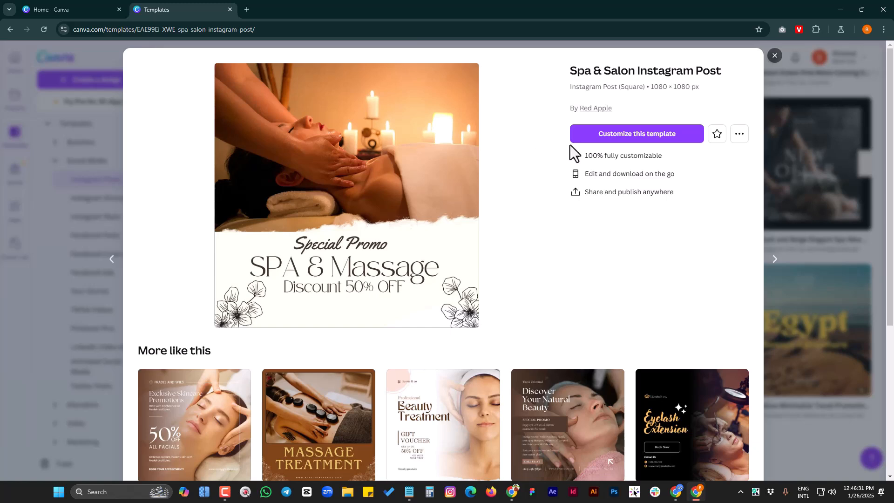
click(634, 139)
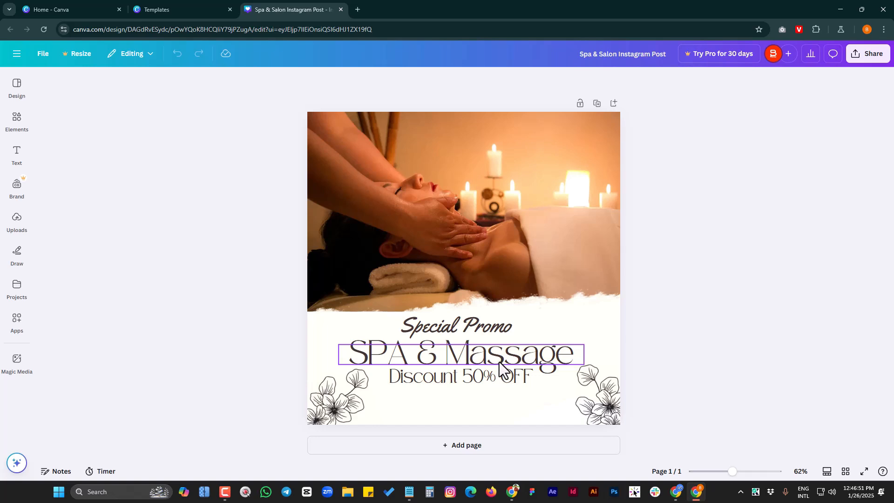
Open the editor's design templates and browse the recently used, premium and general template suggestions
click(17, 86)
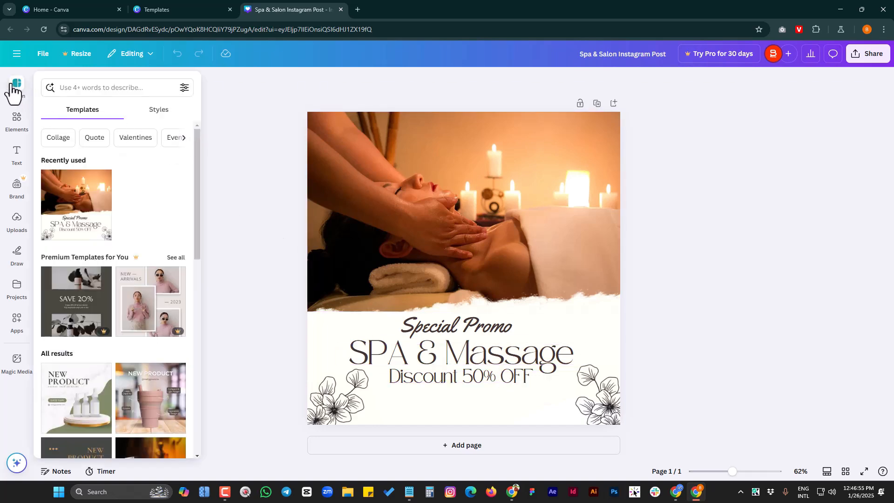
scroll(149, 226, down, 8)
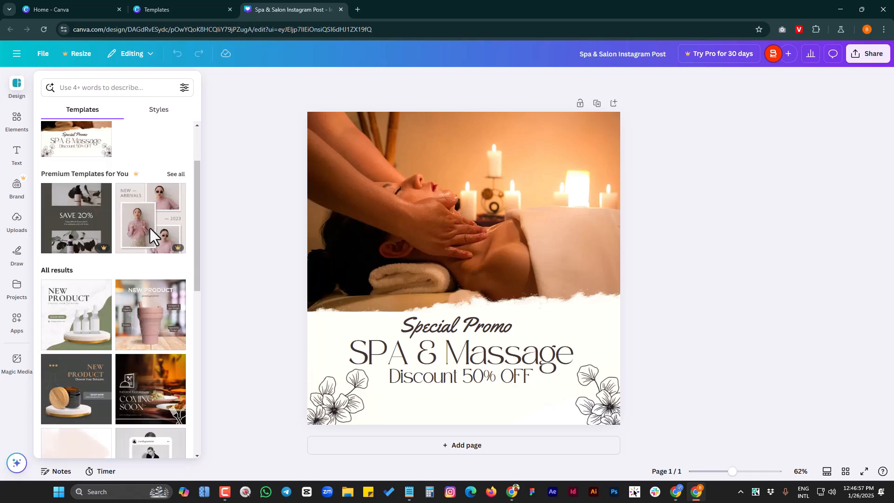
scroll(149, 340, down, 3)
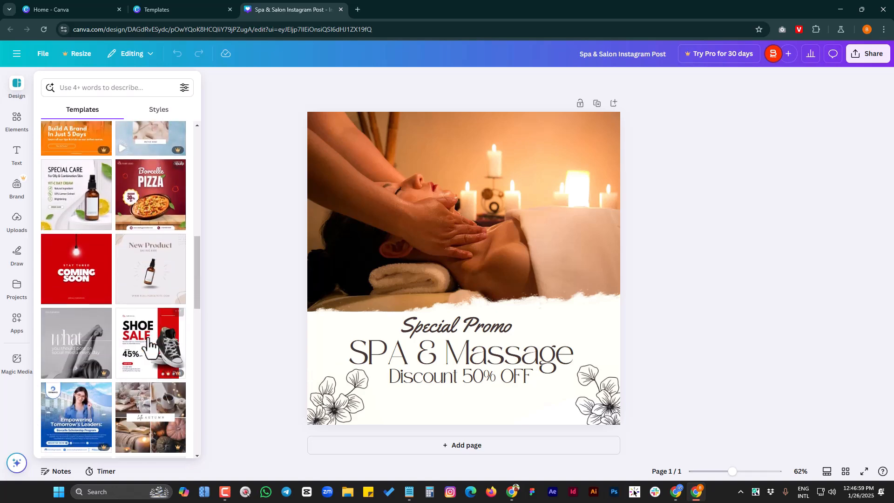
click(219, 283)
click(17, 87)
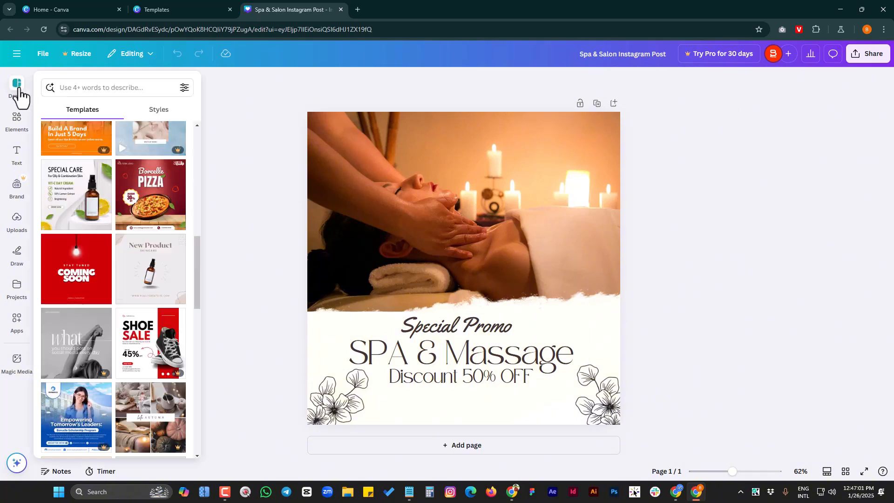
scroll(131, 261, down, 10)
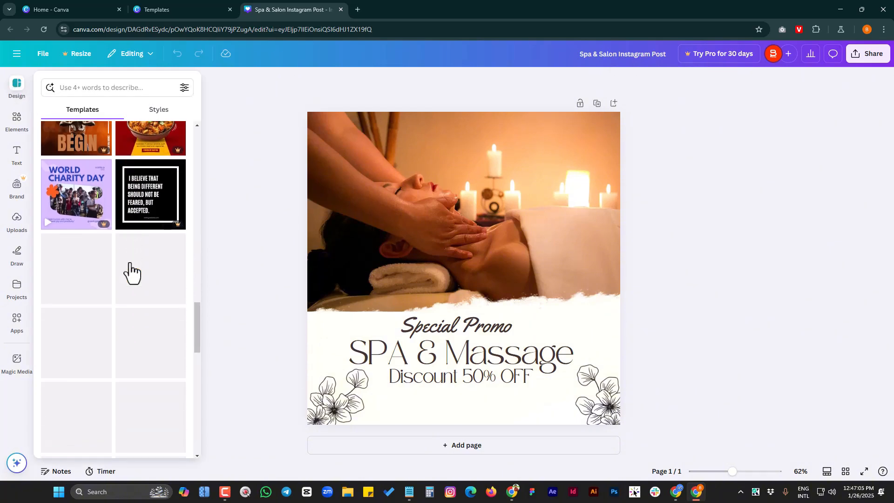
scroll(131, 272, up, 10)
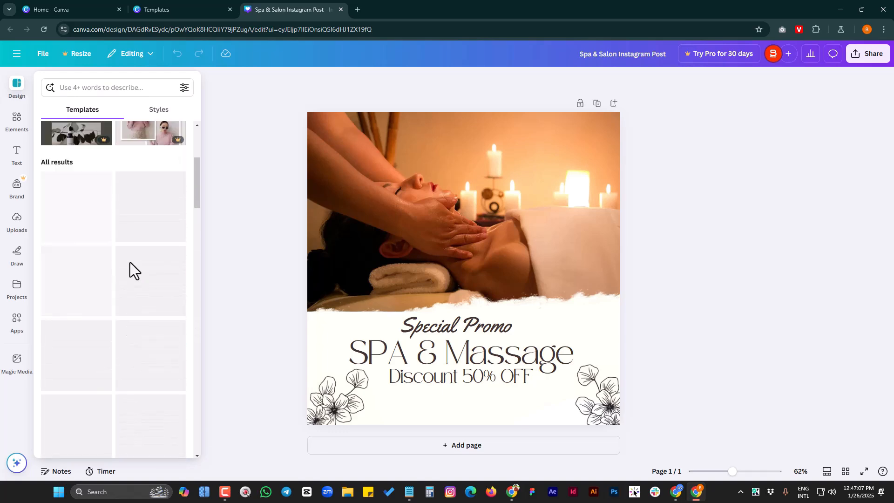
scroll(130, 262, up, 4)
Review the available style combinations, color palettes, font sets and image palettes, and return to the design templates
click(161, 110)
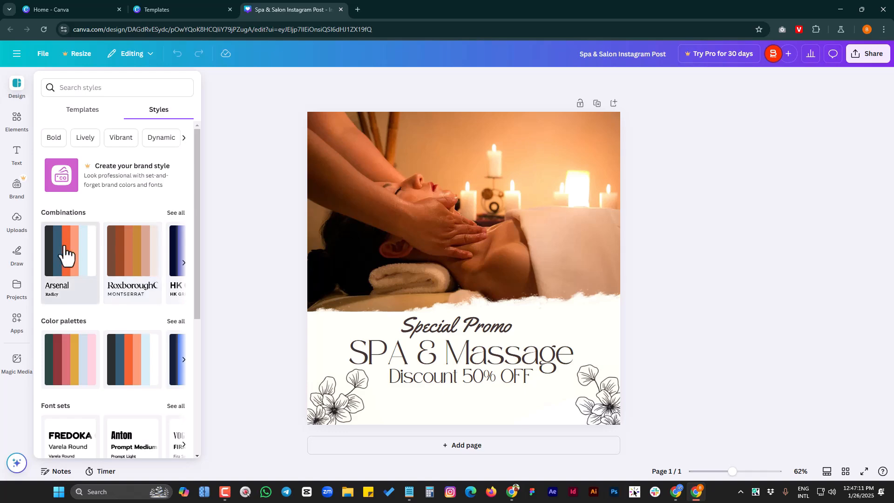
scroll(140, 368, down, 5)
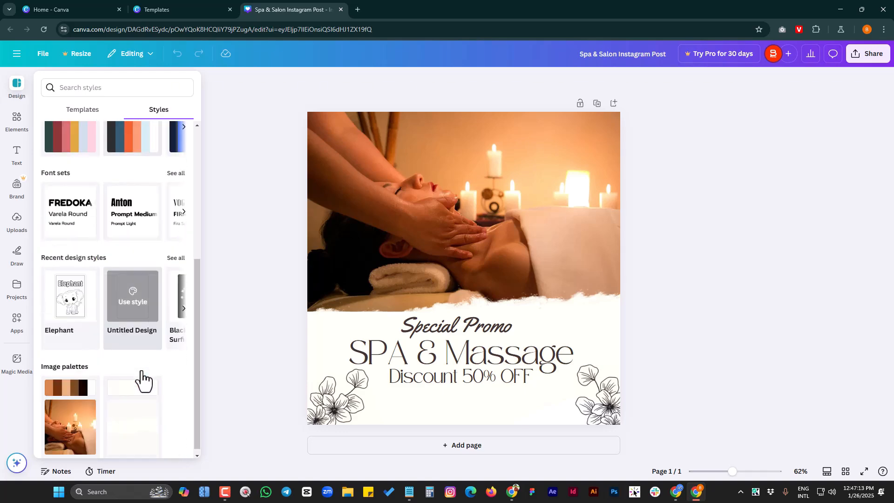
scroll(142, 370, up, 5)
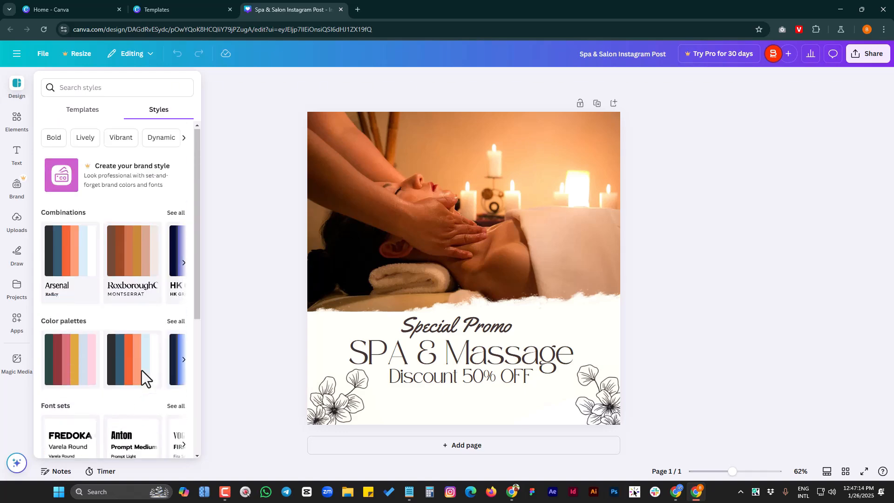
click(83, 114)
Open the elements library, look over its categories, and show the full Graphics category
click(18, 122)
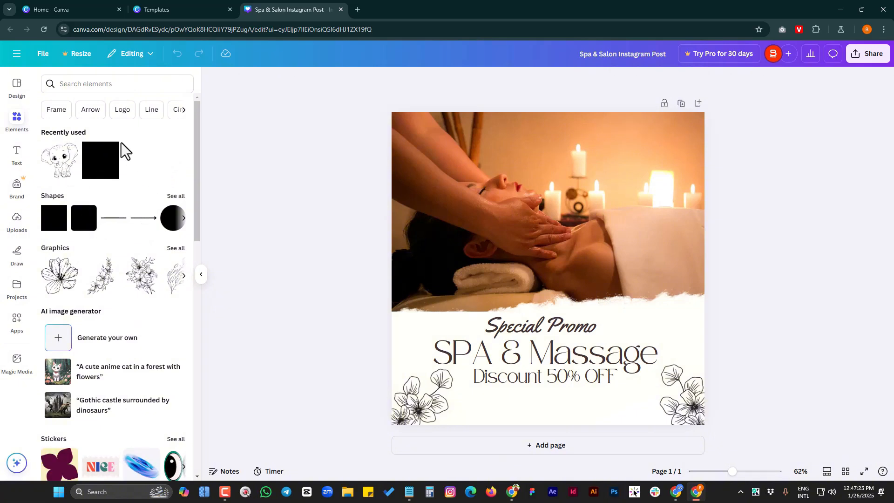
scroll(116, 238, down, 1)
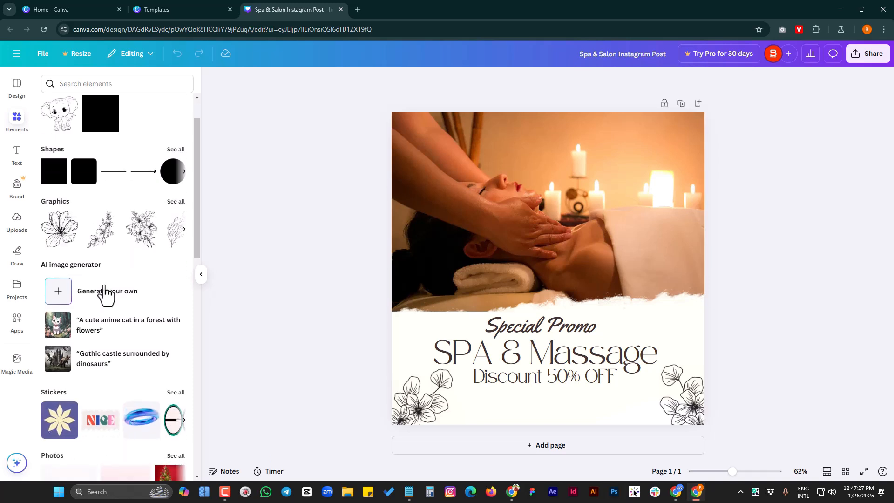
click(176, 202)
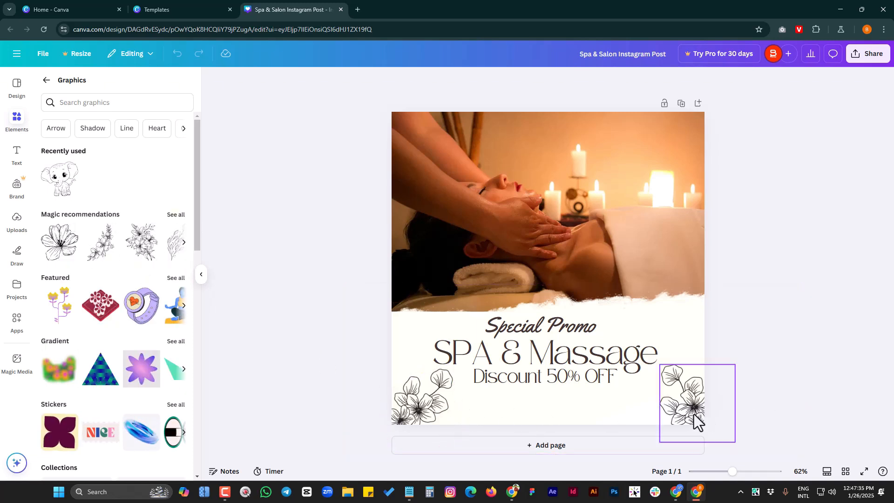
Browse the complete set of Magic recommendations graphics that match the design, and return to the Graphics category
click(176, 215)
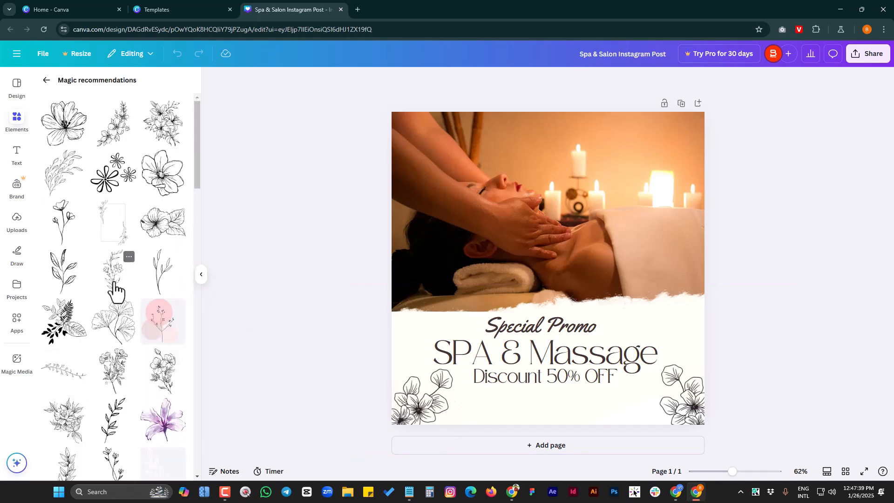
scroll(100, 297, down, 3)
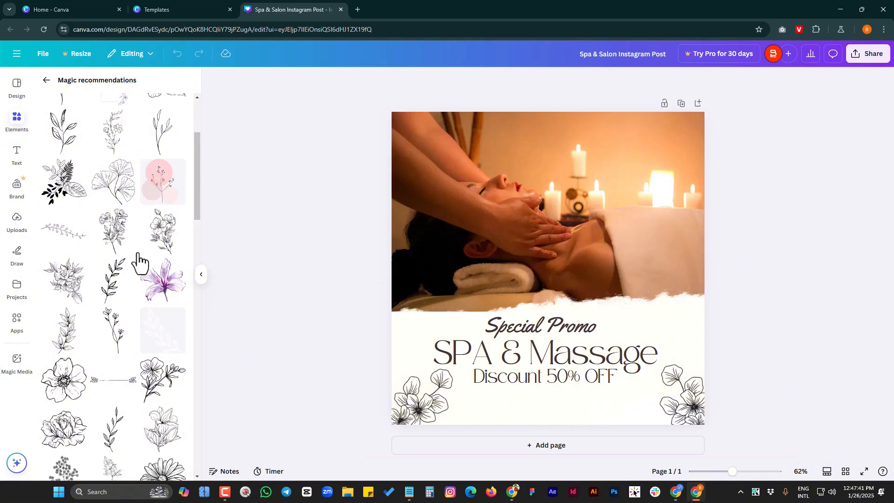
scroll(109, 261, down, 4)
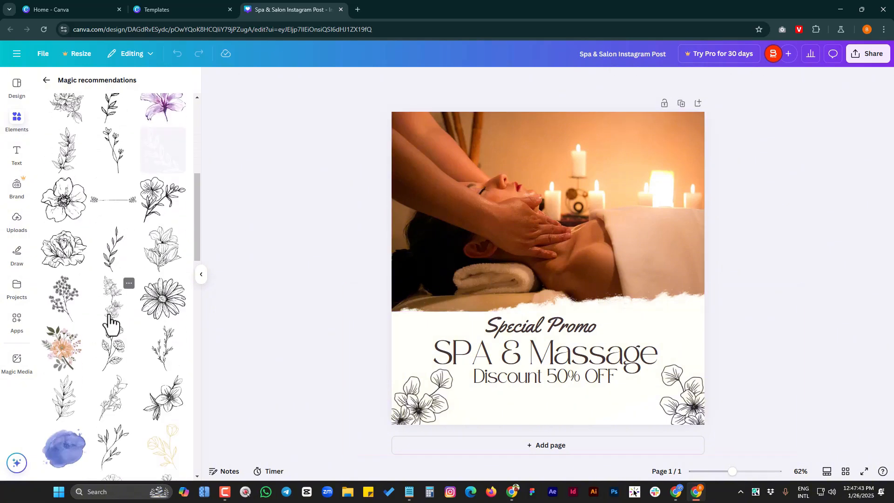
scroll(111, 321, up, 7)
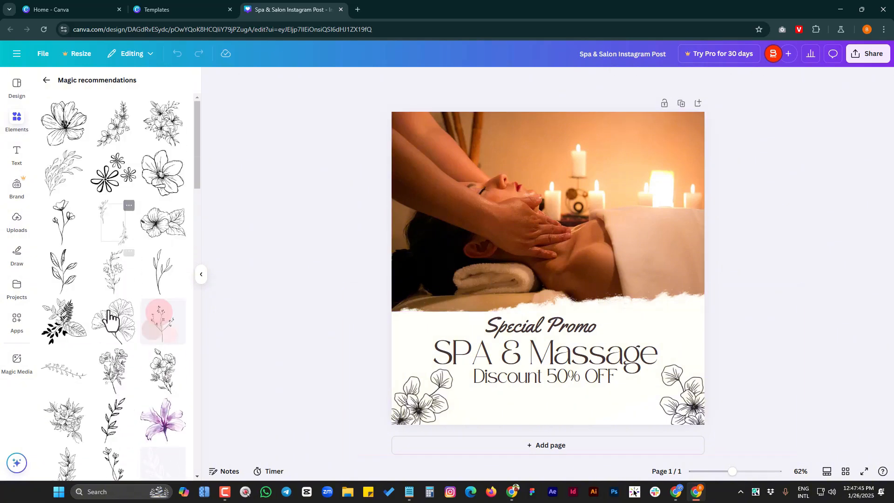
scroll(112, 326, down, 8)
scroll(112, 329, down, 2)
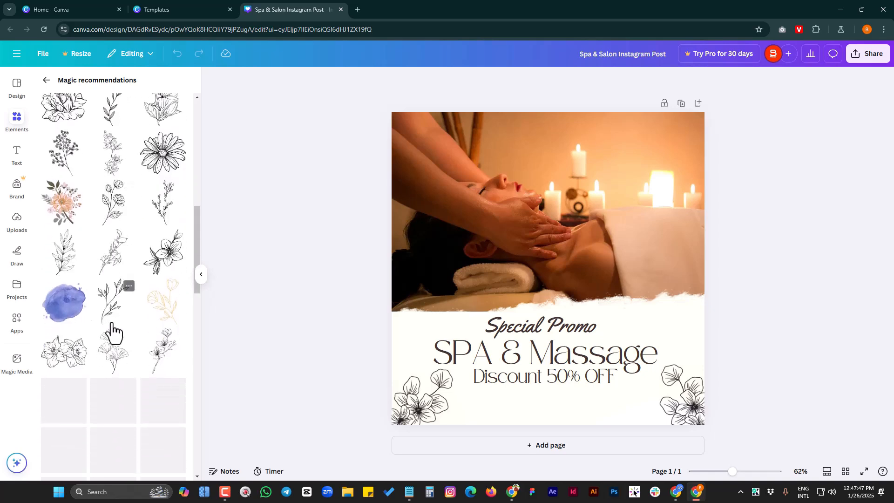
scroll(116, 322, up, 8)
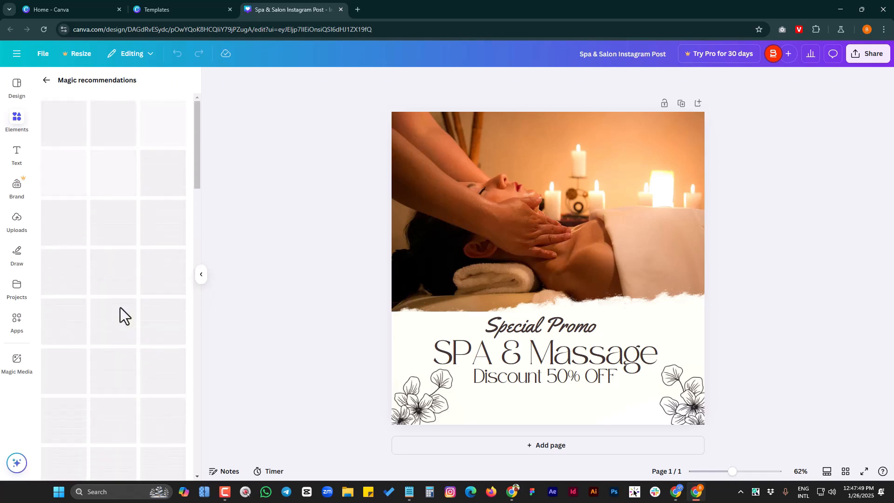
scroll(120, 313, down, 5)
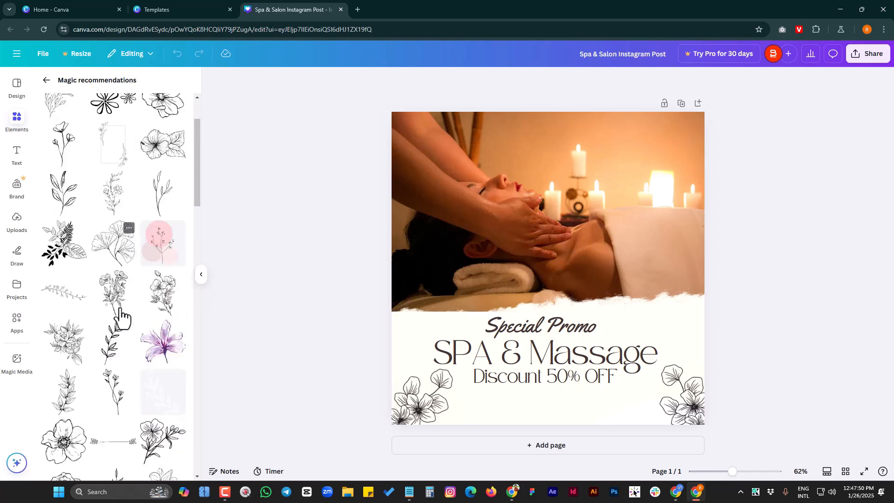
click(46, 80)
Look over the featured, gradient, sticker and collection graphics, and return to the elements overview
scroll(118, 289, down, 2)
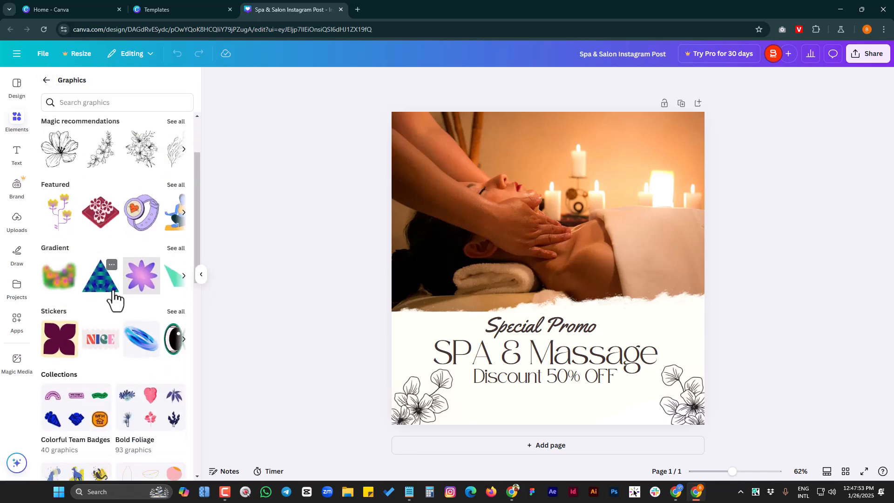
scroll(126, 317, up, 2)
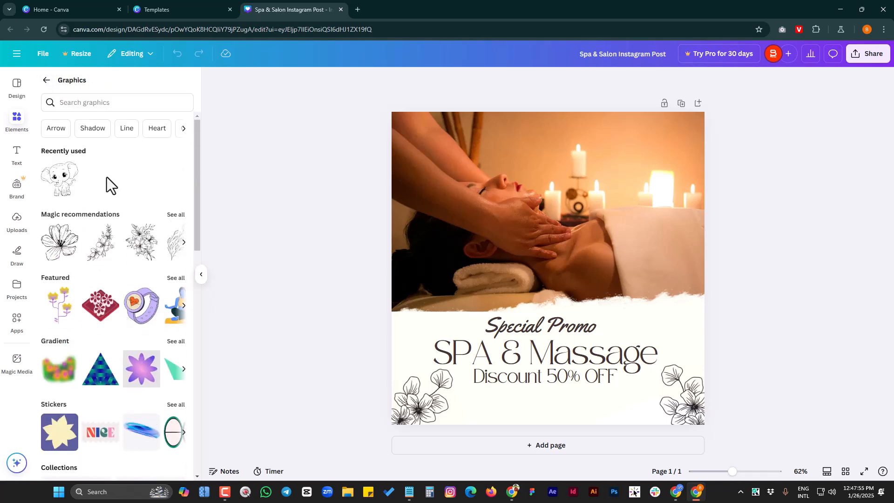
click(47, 81)
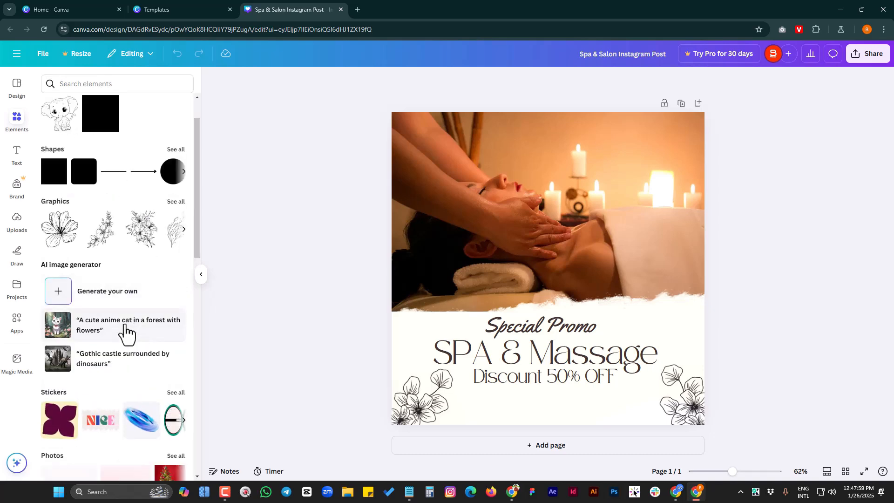
Review the remaining element categories: stickers, photos, videos, audio, charts, polls and quizzes, tables, frames, grids, mockups and collections
scroll(135, 338, down, 3)
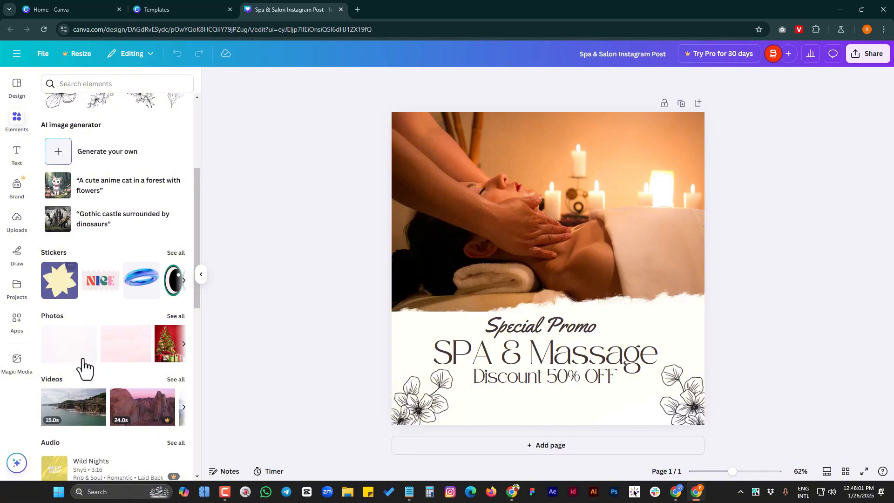
scroll(93, 368, down, 2)
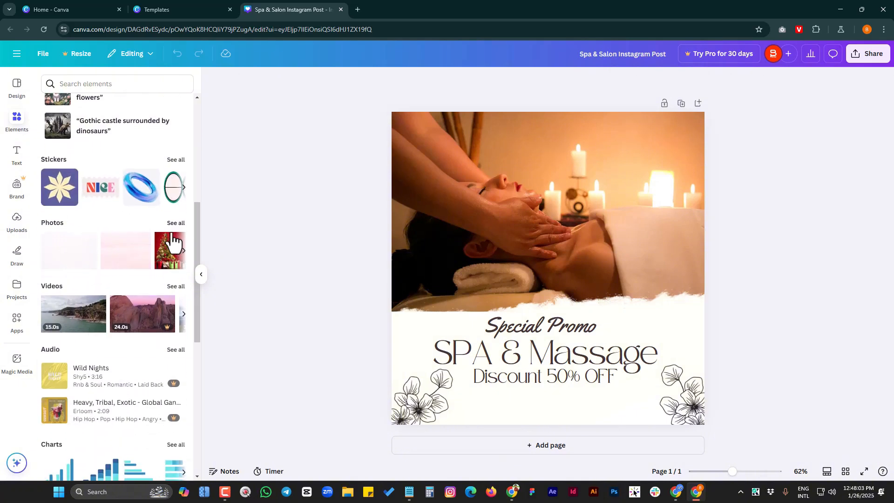
scroll(154, 354, down, 3)
scroll(153, 355, up, 3)
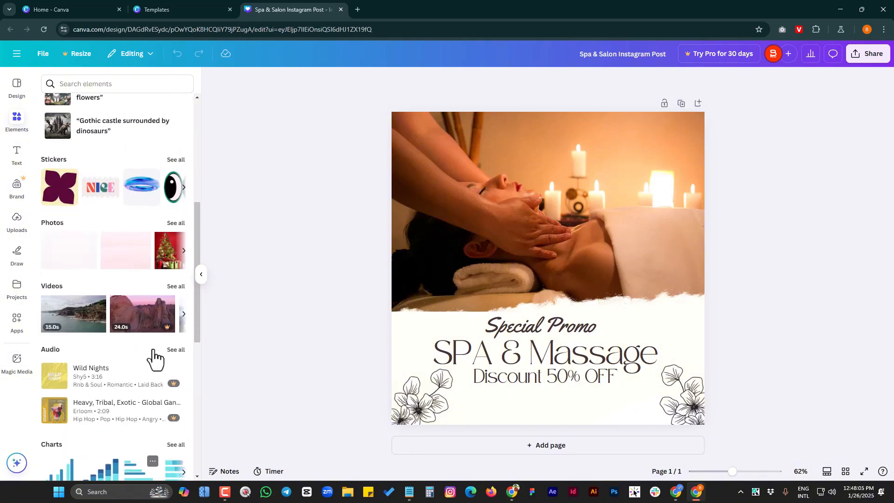
scroll(156, 324, down, 4)
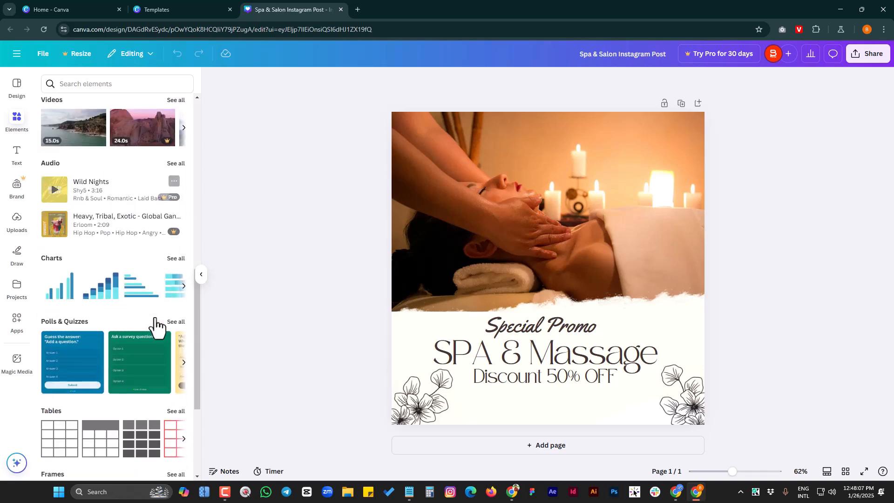
scroll(155, 323, down, 3)
scroll(99, 275, up, 3)
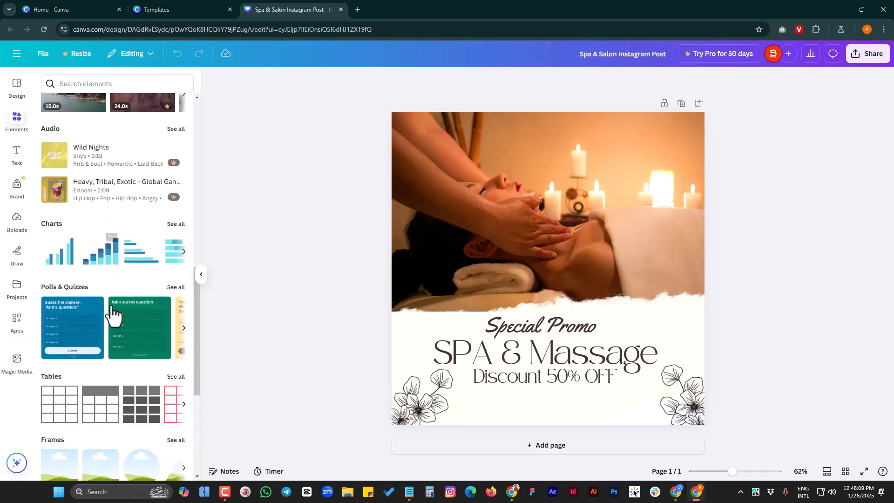
scroll(113, 367, down, 3)
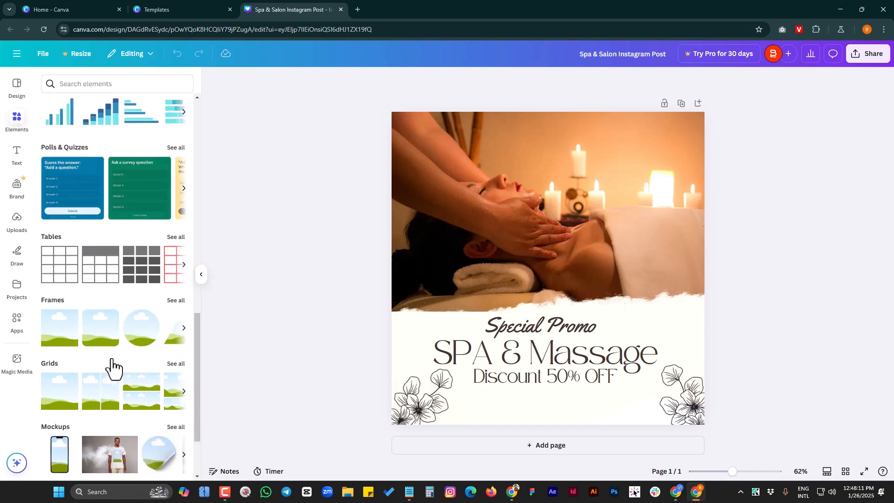
scroll(116, 354, down, 2)
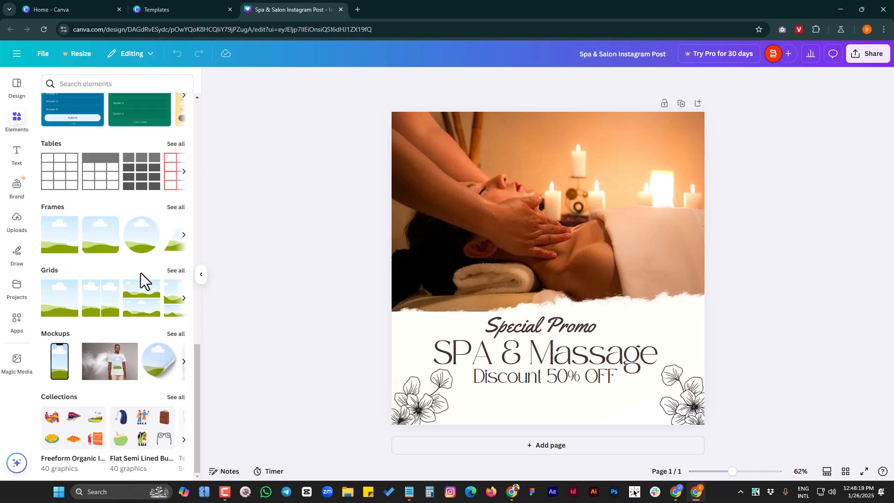
scroll(134, 366, up, 20)
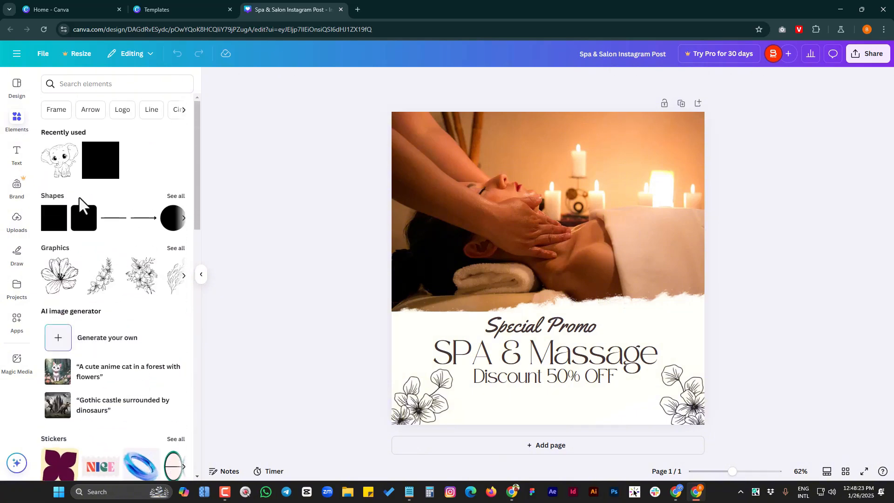
Open the text tools and browse the default text styles, dynamic text and font combinations
click(17, 154)
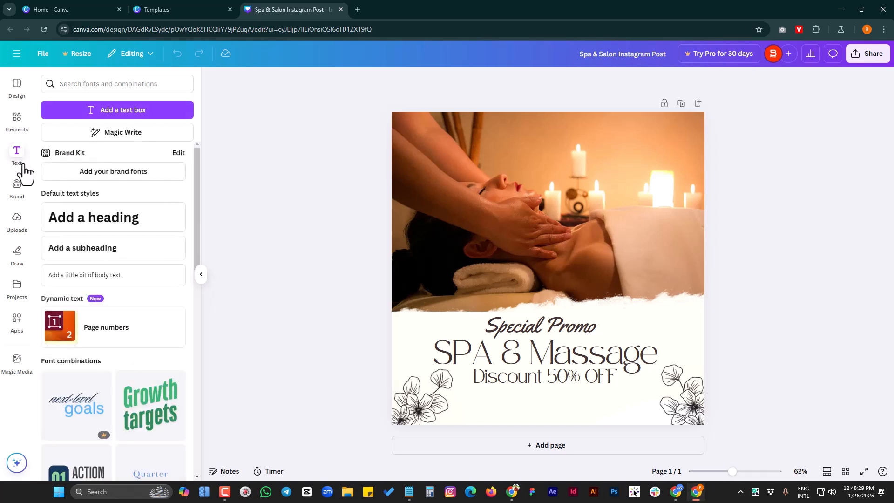
scroll(117, 249, down, 5)
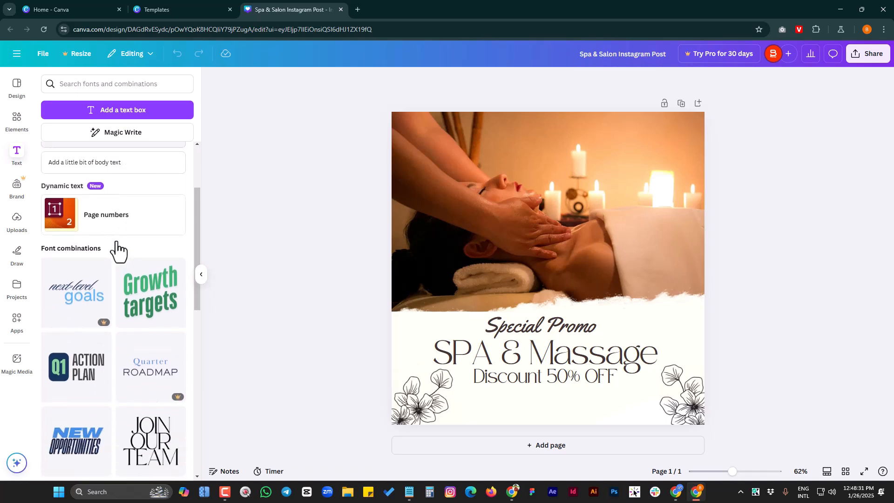
scroll(119, 252, down, 1)
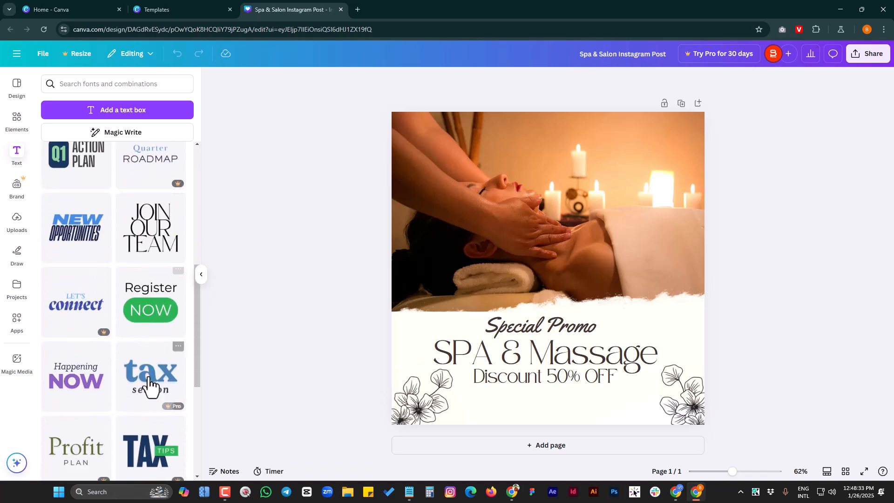
scroll(76, 394, down, 5)
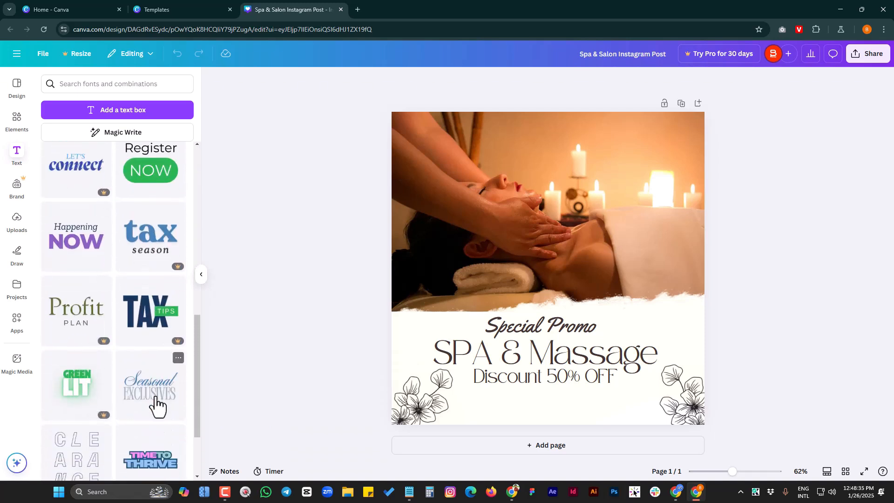
scroll(140, 389, down, 4)
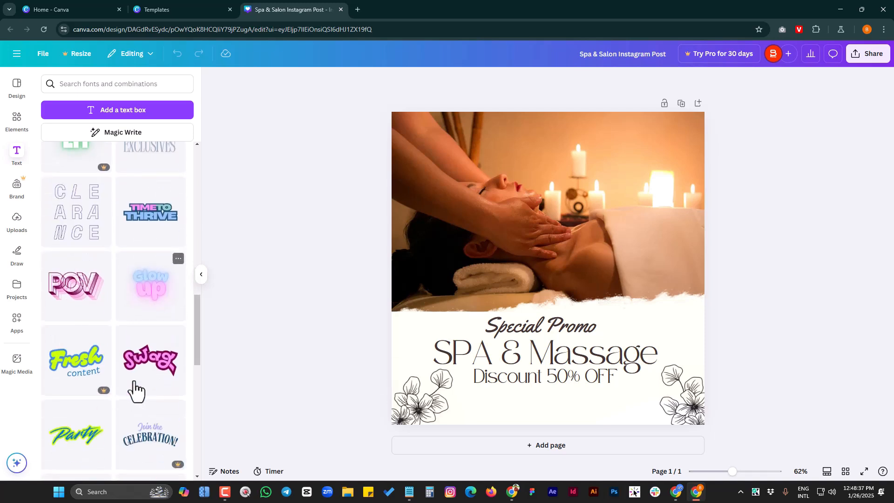
scroll(148, 363, down, 4)
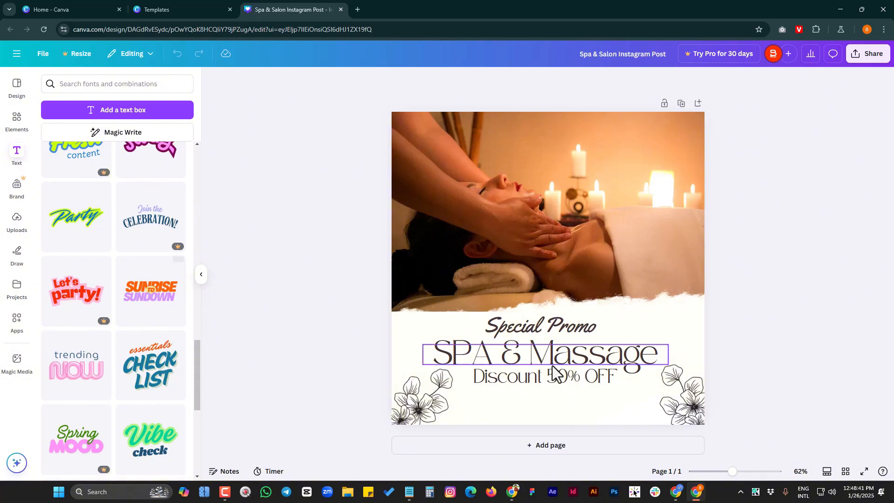
scroll(154, 347, down, 2)
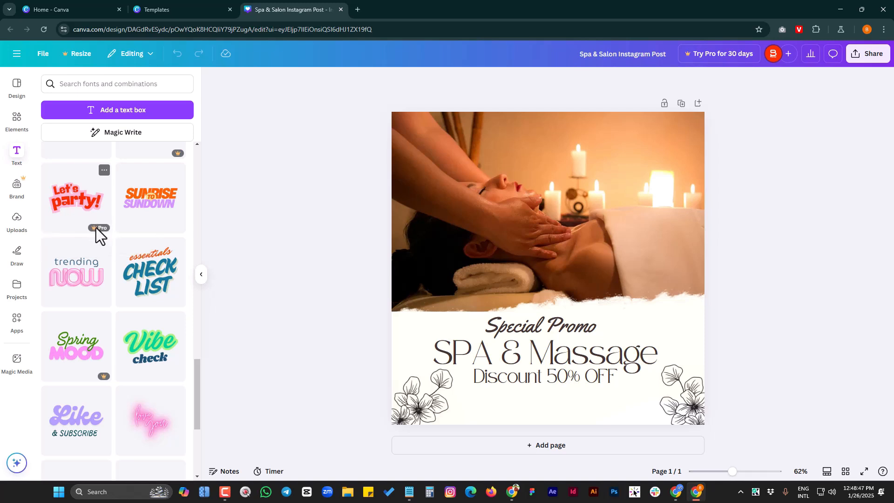
scroll(146, 309, down, 3)
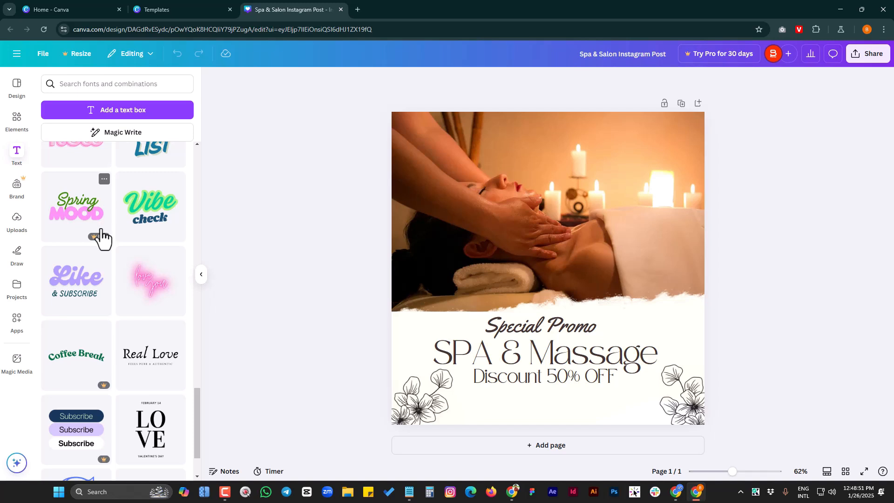
scroll(143, 319, up, 4)
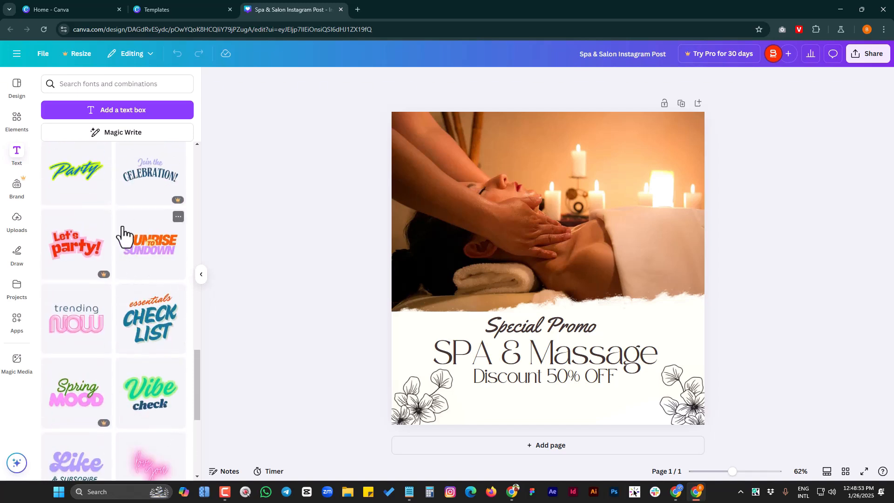
Open the brand tools and review the Brand Kit options for logos, colors, fonts, brand voice, photos, graphics and icons
click(17, 189)
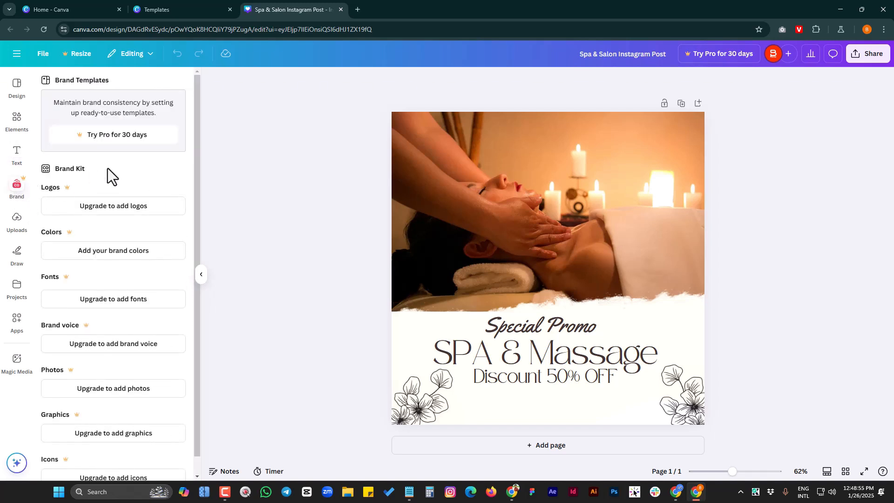
scroll(150, 265, down, 1)
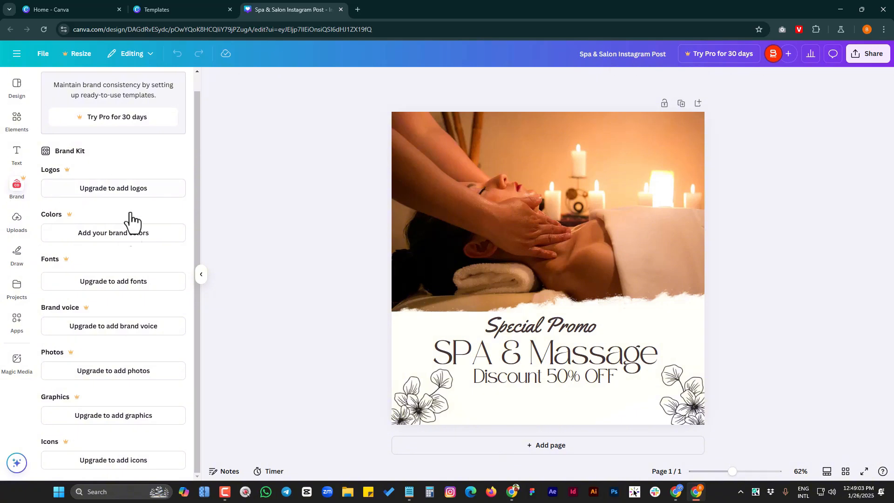
scroll(138, 266, up, 1)
View the uploaded images, open the file selection for uploading files, and close it without choosing a file
click(17, 220)
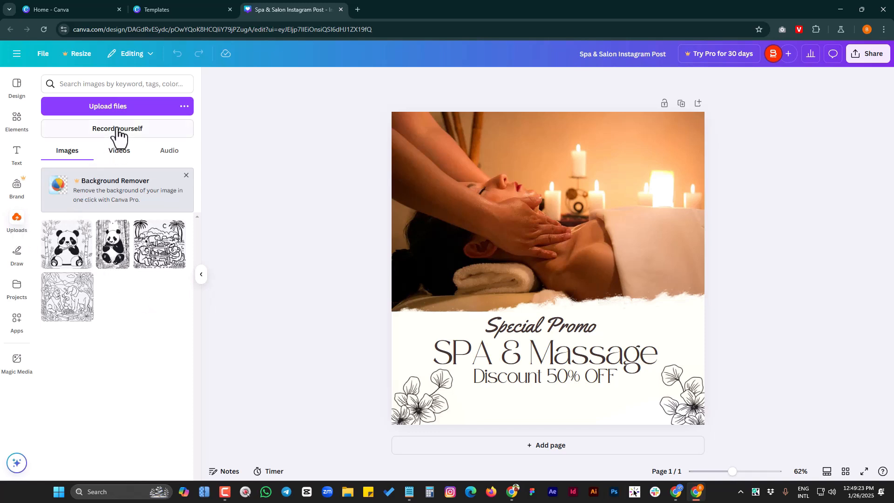
click(120, 108)
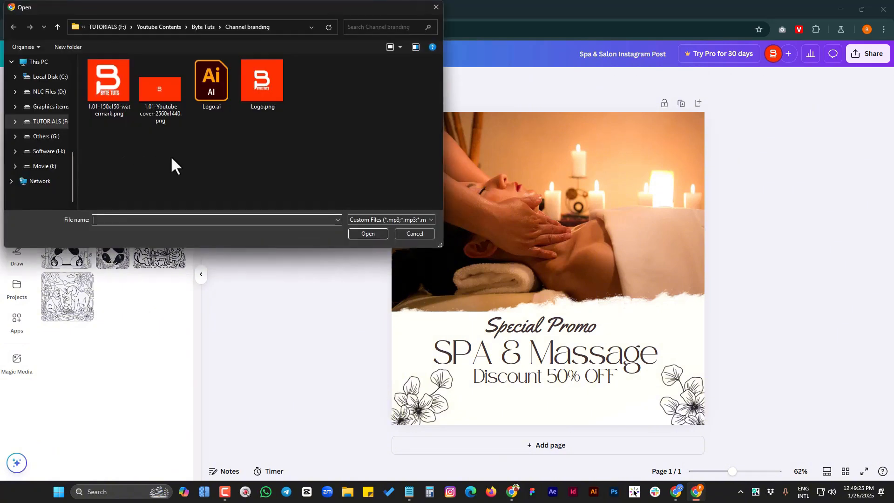
click(436, 7)
View the draw tools and review the existing designs, folders and images under the projects
click(16, 256)
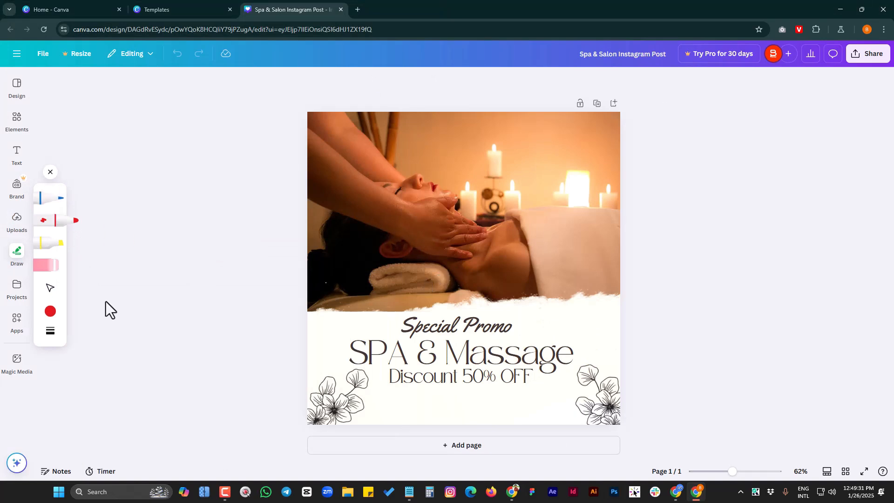
click(18, 289)
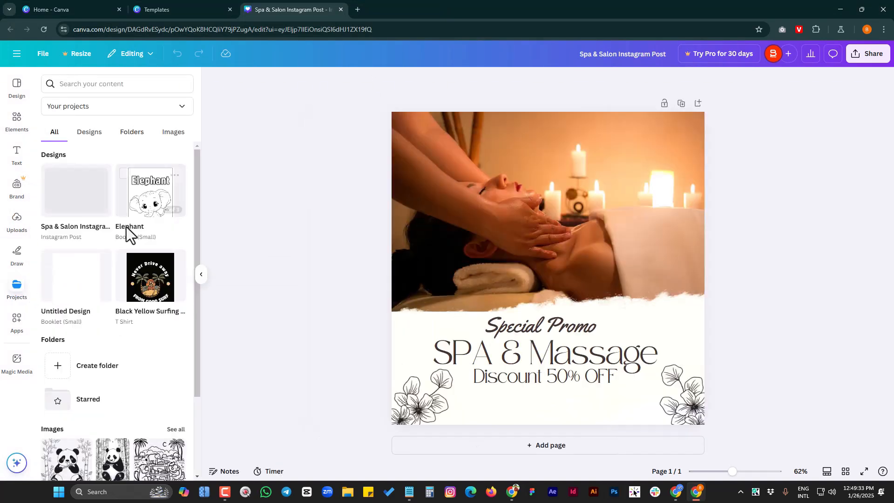
scroll(131, 232, down, 3)
scroll(134, 291, up, 3)
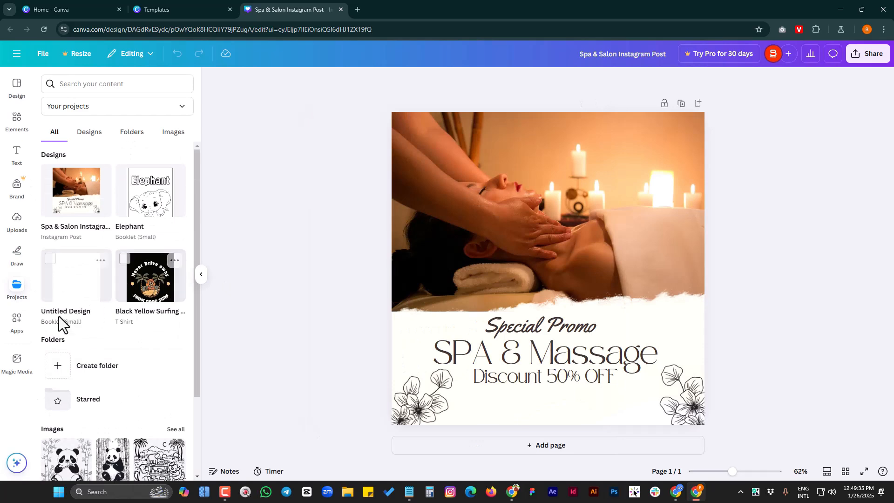
Browse the Canva apps, including the featured, trending, More from Canva and AI-powered ones
click(23, 326)
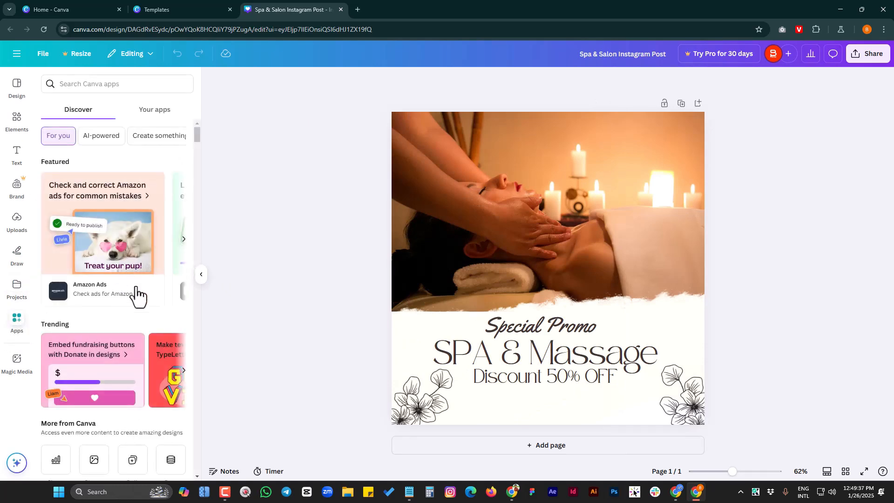
scroll(136, 295, down, 10)
scroll(136, 287, down, 6)
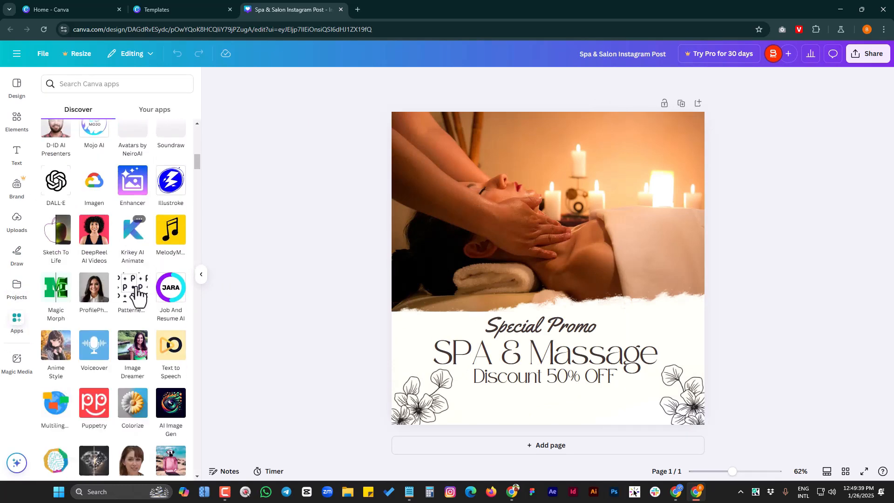
scroll(136, 288, up, 8)
scroll(117, 298, up, 5)
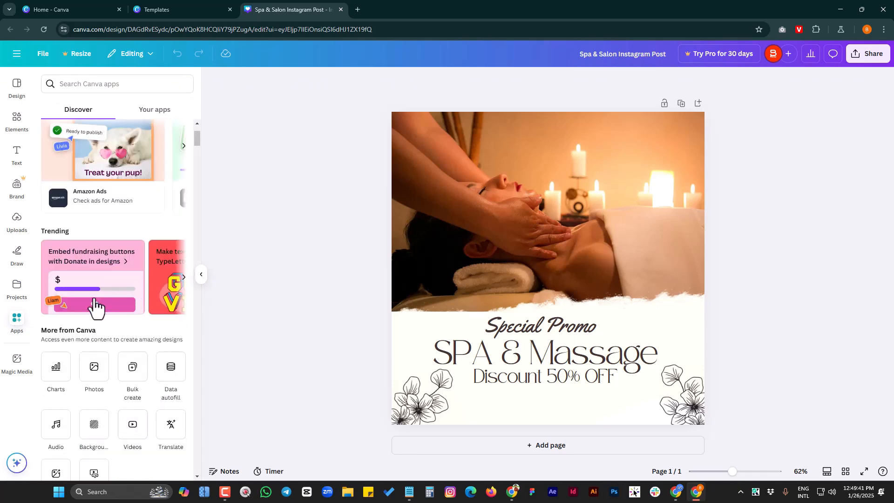
scroll(130, 317, up, 2)
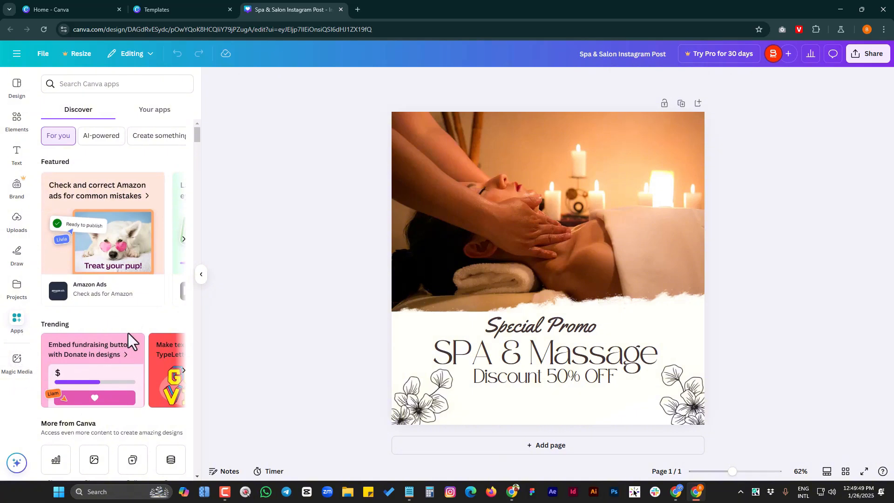
scroll(130, 333, down, 5)
scroll(130, 333, up, 5)
Select the massage photo in the post and open the full photo collection among the elements
click(17, 85)
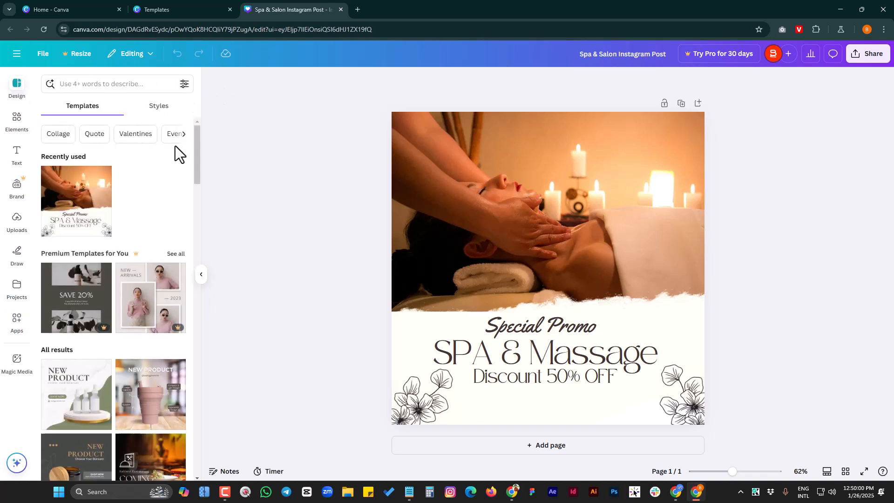
click(554, 206)
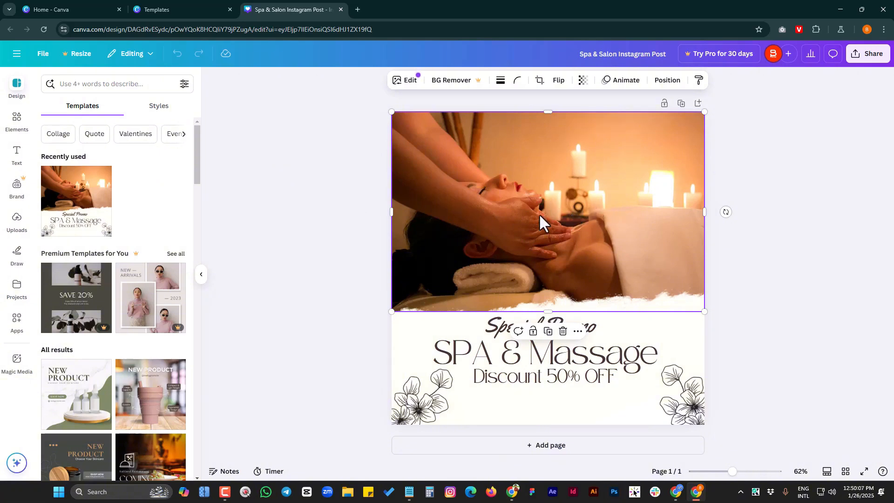
click(17, 119)
scroll(130, 302, down, 5)
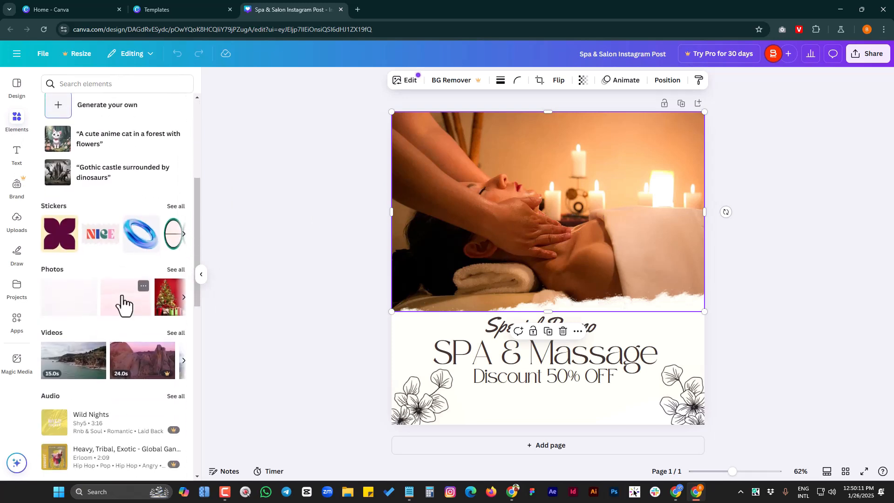
scroll(131, 309, down, 2)
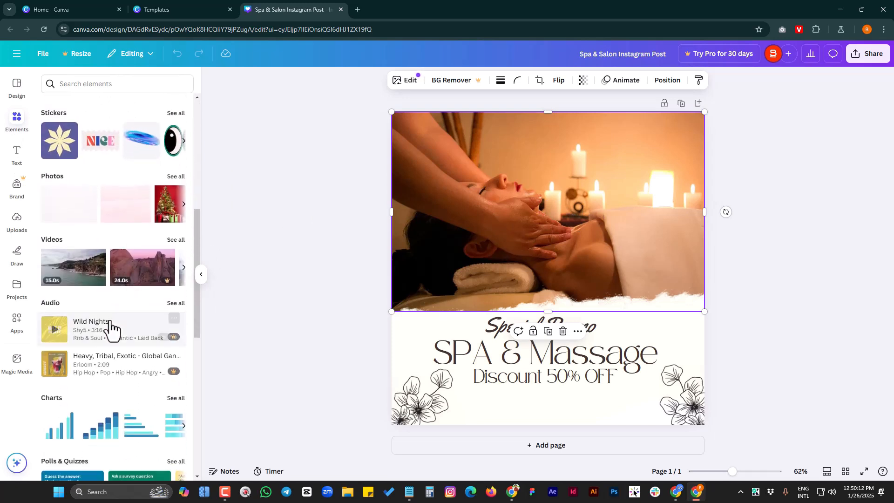
click(181, 176)
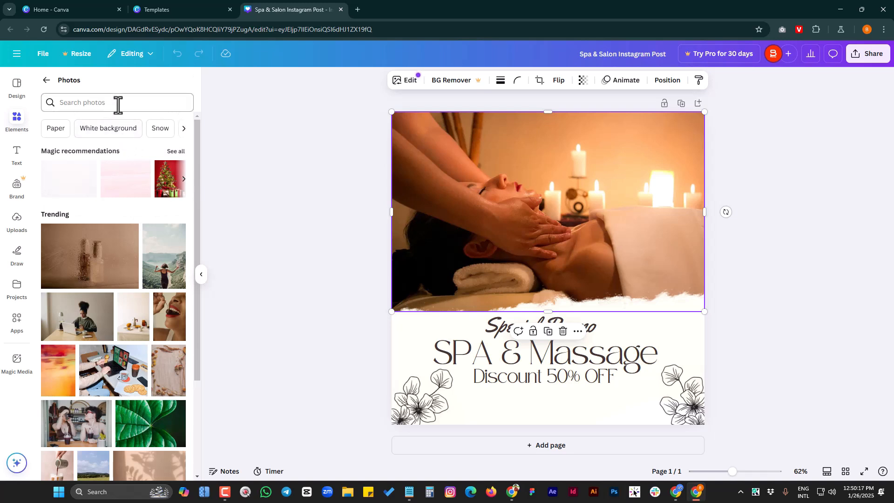
Search the photos for "fashion model" and replace the massage photo with the one of three women in black outfits
click(118, 104)
text(fas)
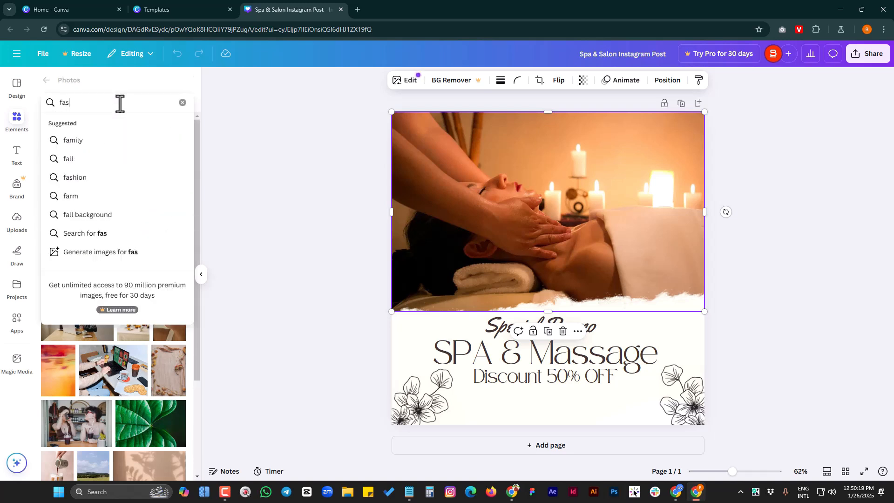
text(hion)
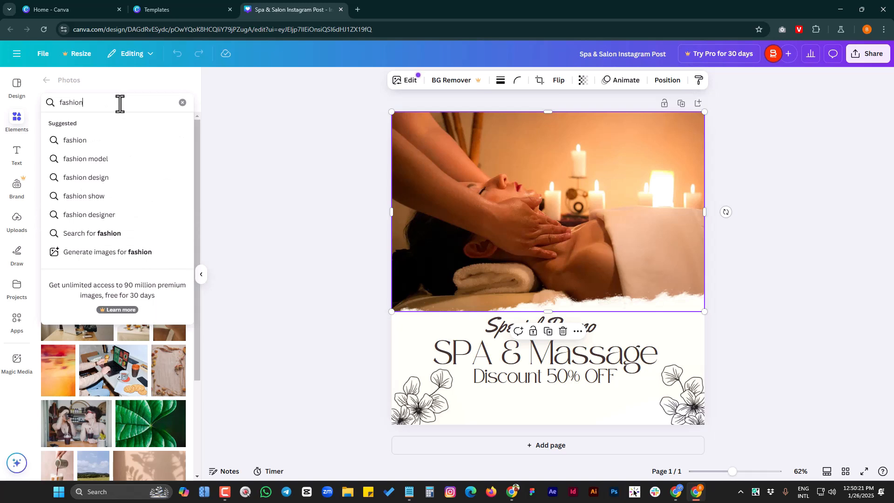
click(110, 160)
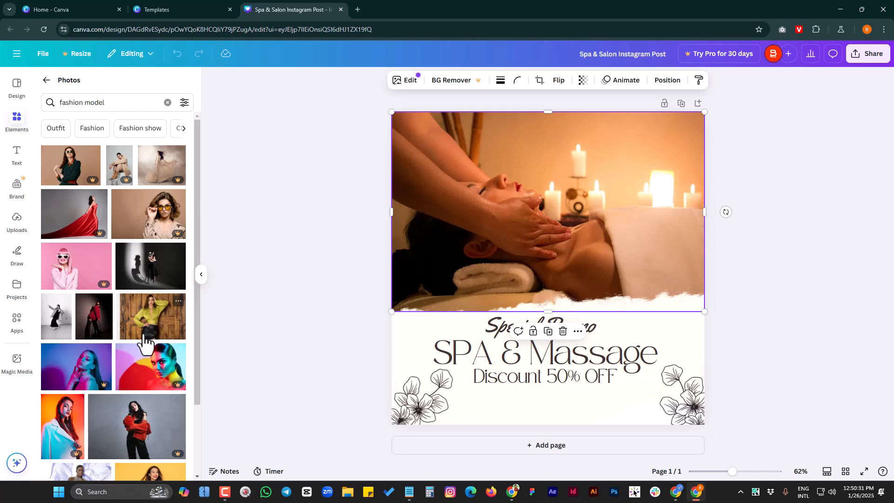
scroll(145, 344, down, 1)
scroll(145, 343, down, 5)
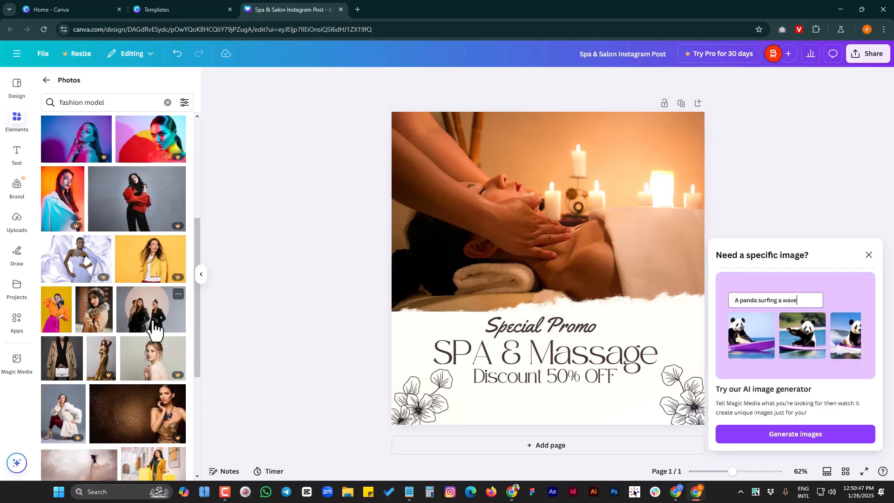
drag(149, 321, 528, 221)
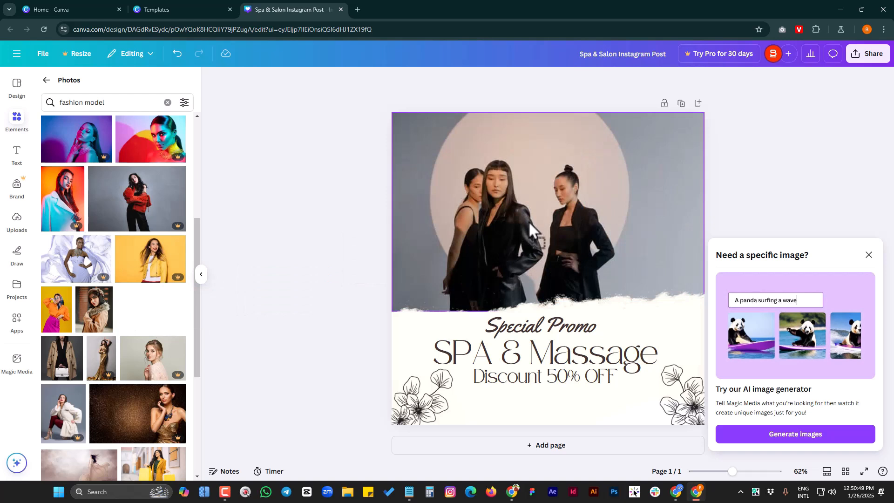
click(869, 255)
Enlarge the fashion photo so it extends beyond the page's side and upper edges and down behind the torn-paper area
click(545, 196)
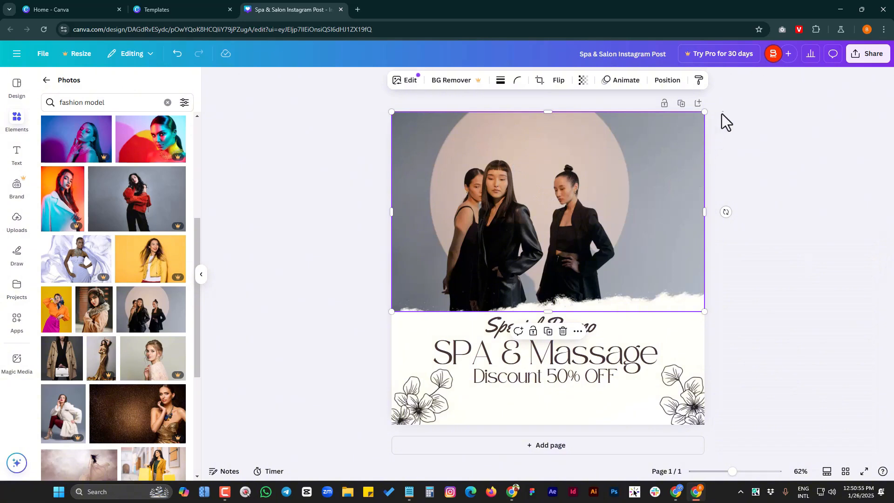
drag(705, 113, 775, 68)
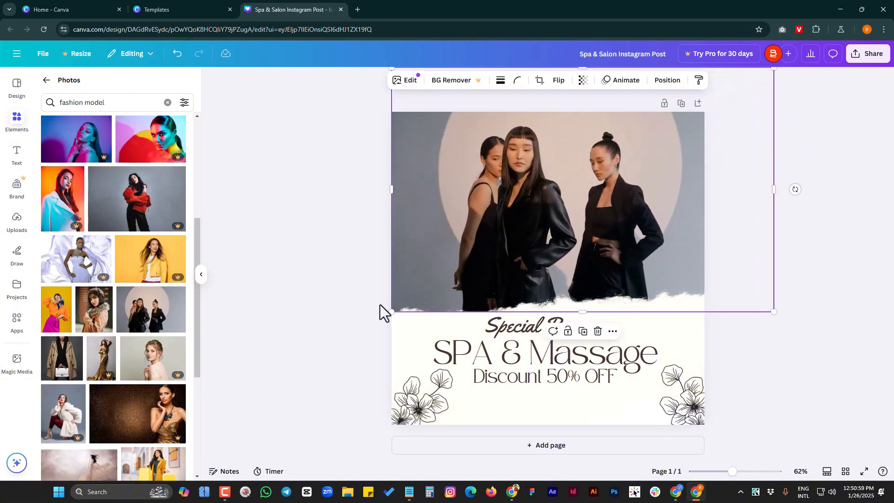
drag(392, 312, 357, 335)
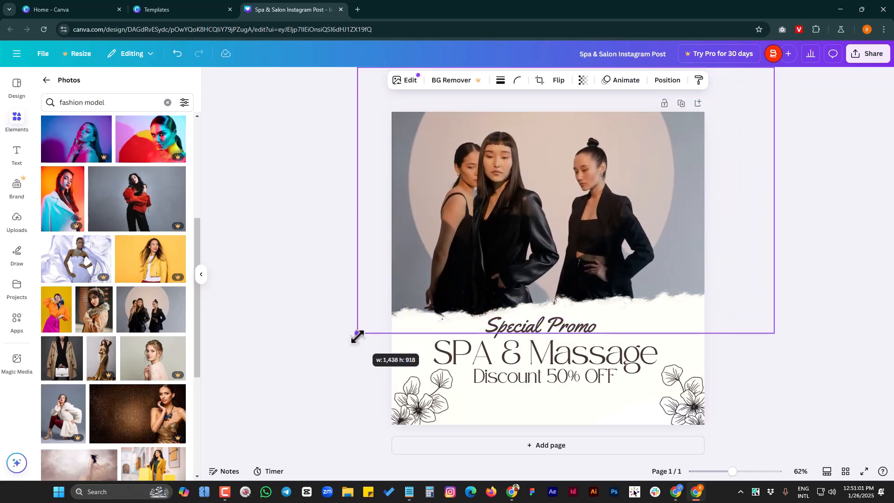
drag(773, 332, 810, 356)
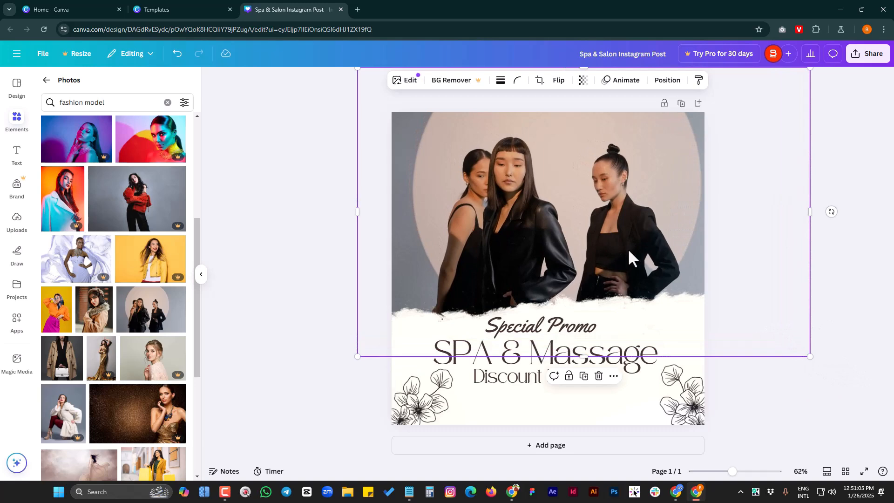
Switch to the Notepad note "Style that speaks before you do" and place its window beside the post
click(510, 375)
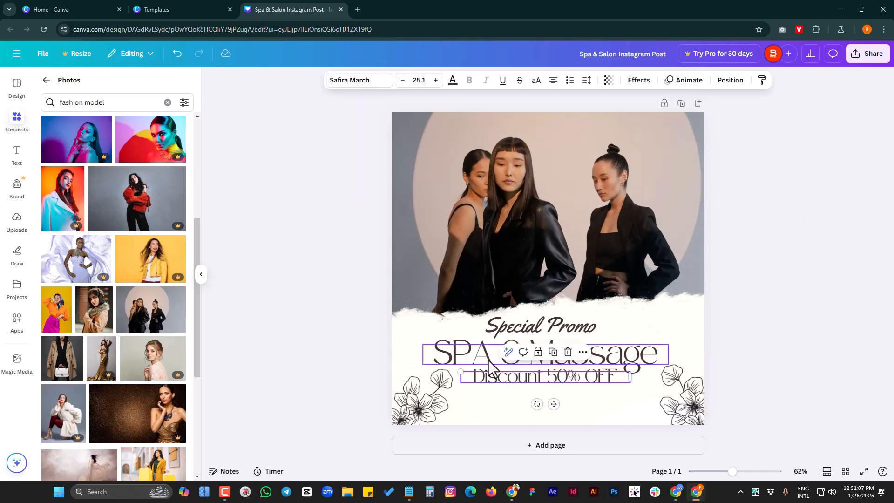
click(482, 361)
mouse_move(409, 492)
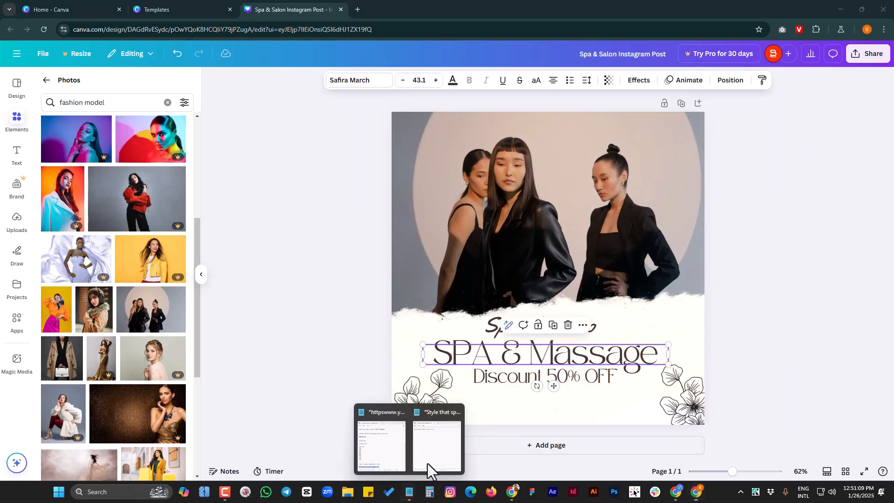
click(428, 463)
drag(641, 122, 277, 121)
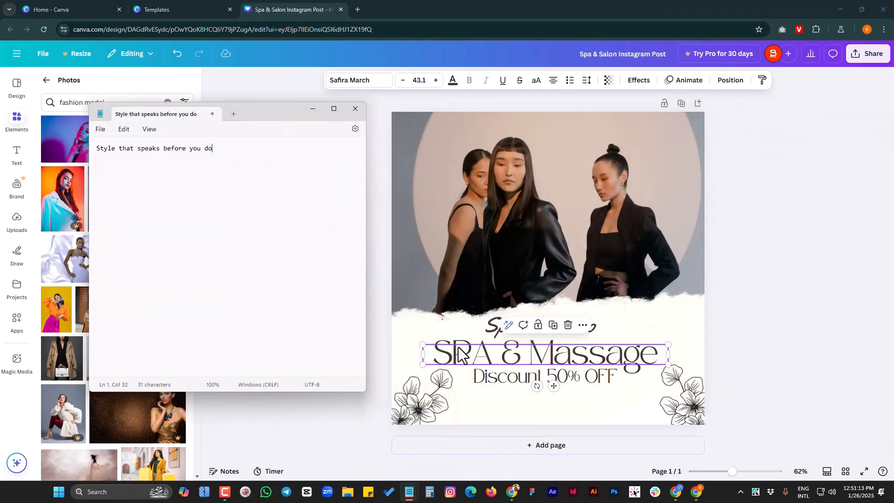
Select the "Special Promo" text box and copy the word "Style" from the Notepad note
click(480, 347)
click(501, 328)
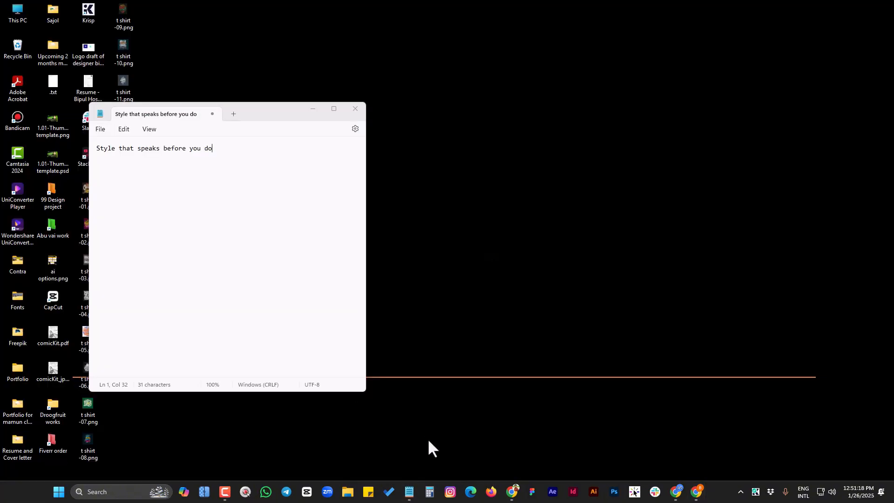
click(428, 437)
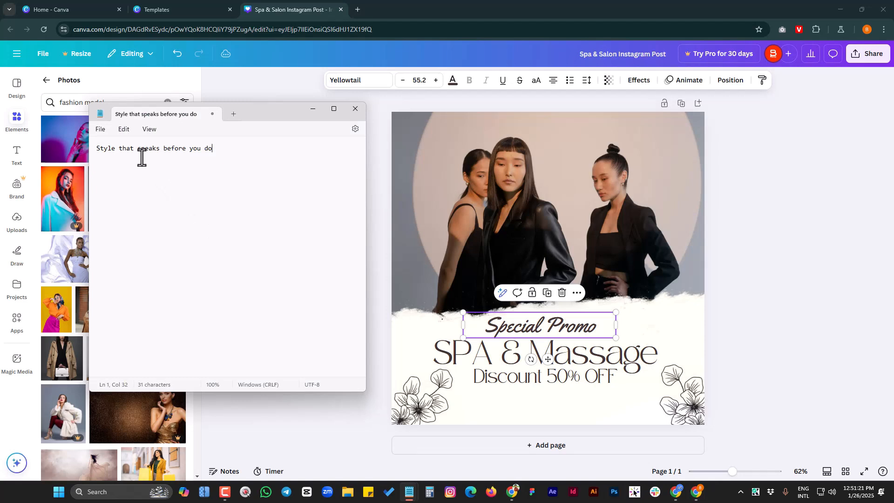
double_click(114, 152)
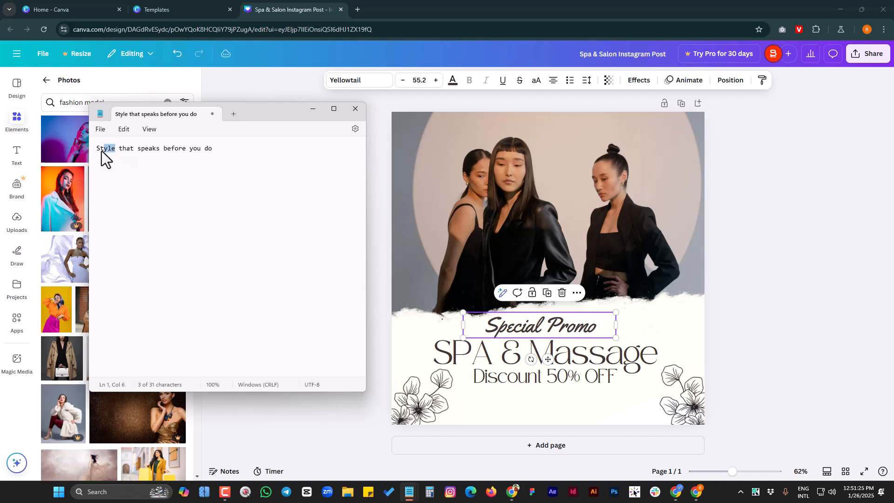
Switch back to Canva and replace the "Special Promo" text with "Style"
click(624, 9)
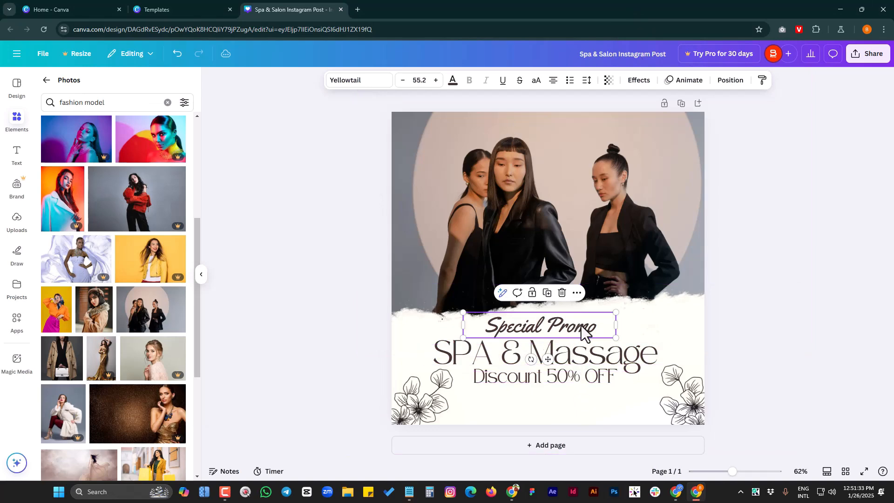
double_click(563, 329)
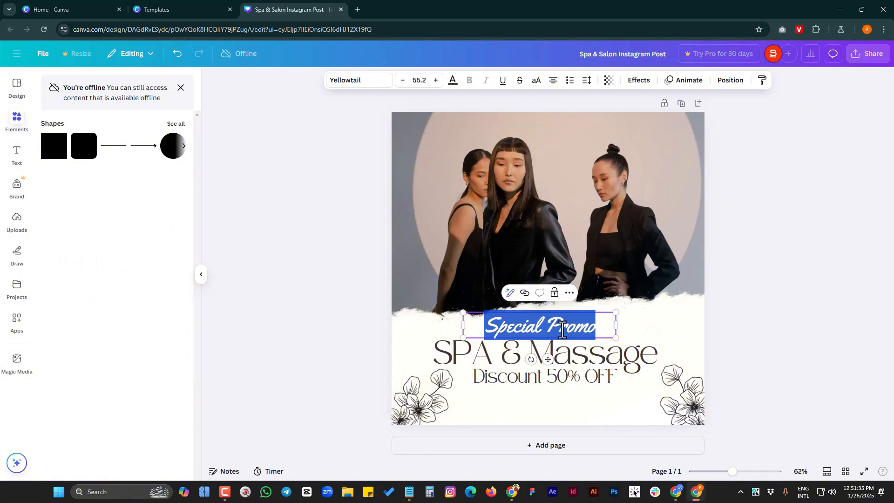
key(Escape)
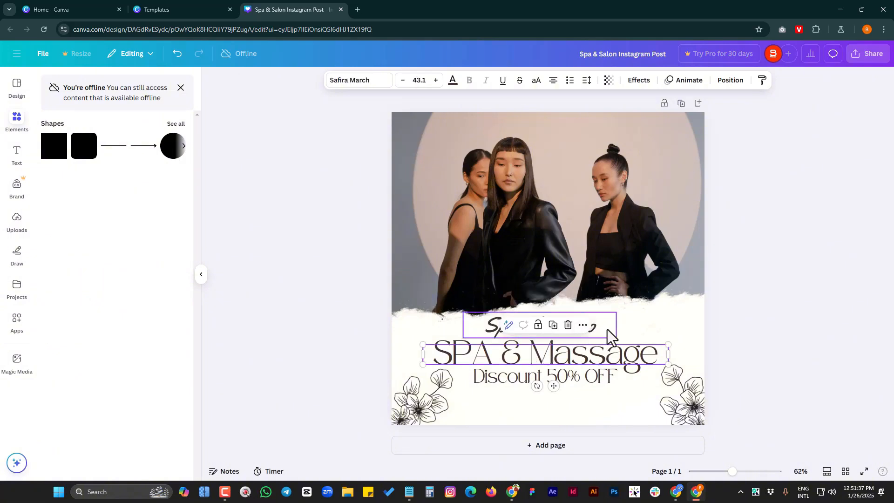
double_click(581, 329)
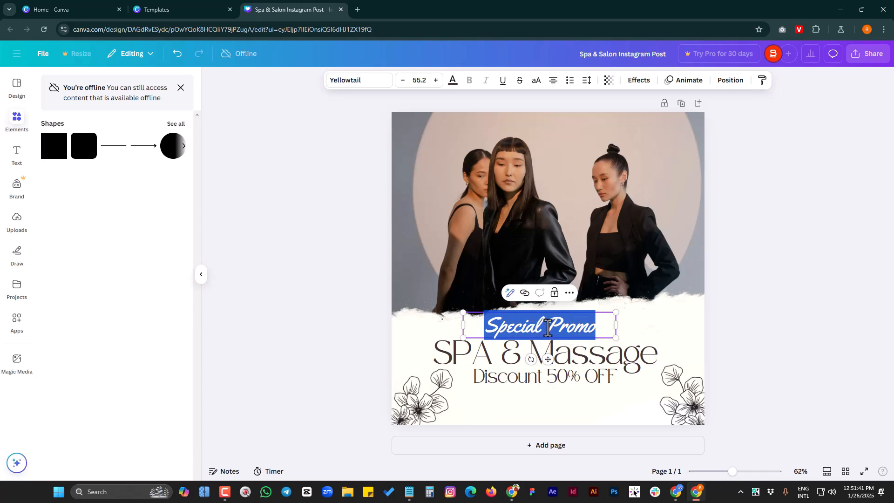
text(Style)
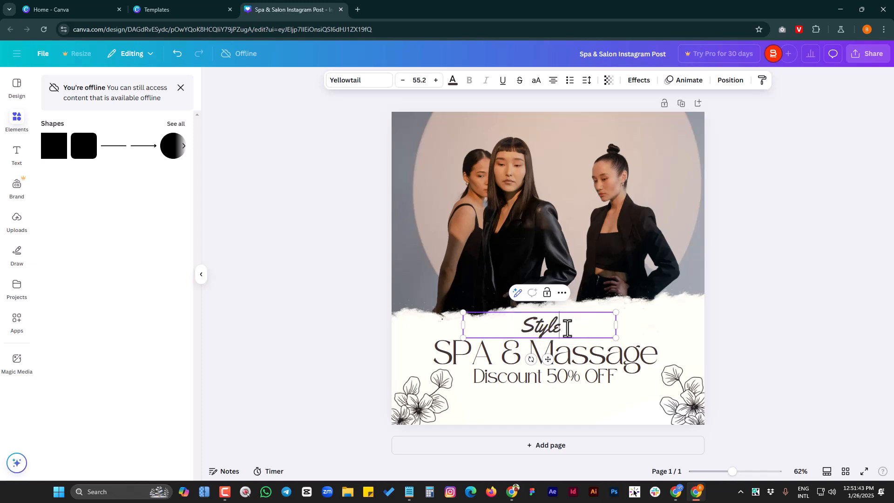
Select the "SPA & Massage" text, then switch to the Notepad note and copy the words "that speaks"
click(609, 365)
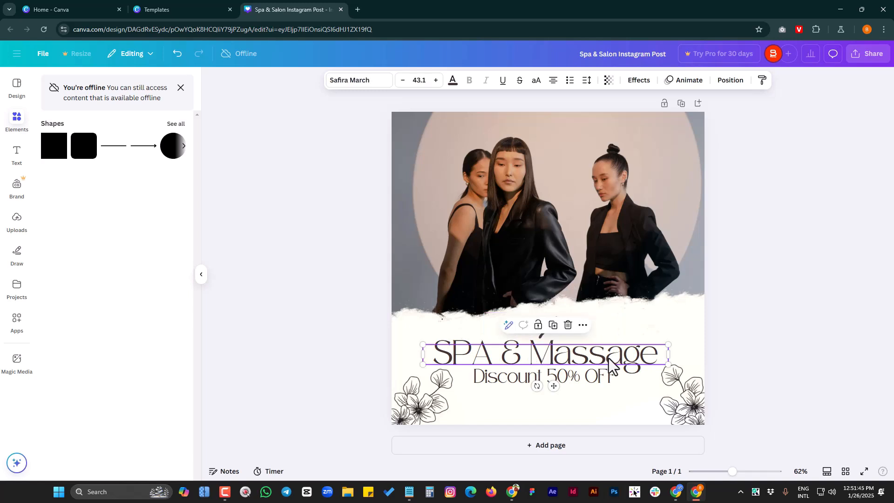
double_click(609, 364)
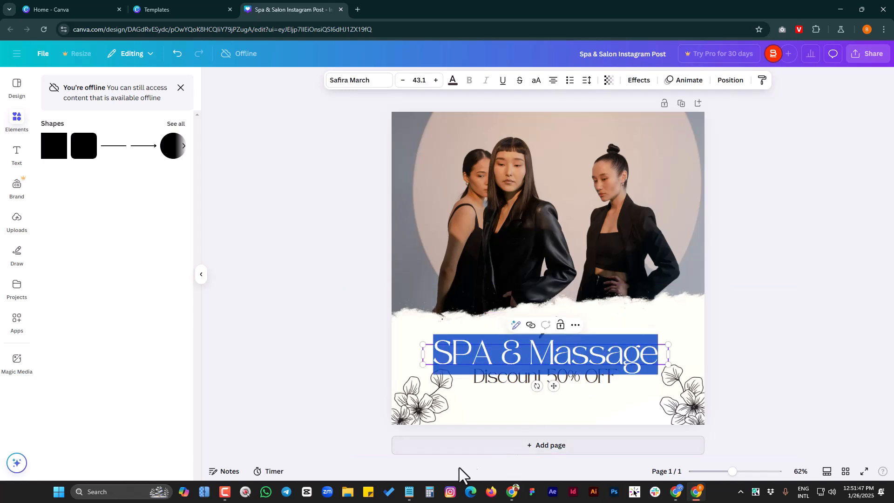
mouse_move(409, 494)
click(422, 455)
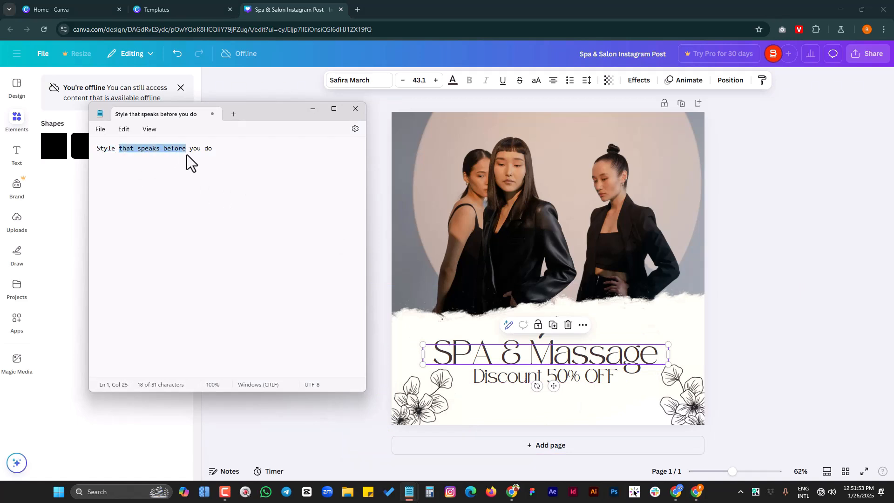
drag(158, 154, 160, 154)
key(ctrl+c)
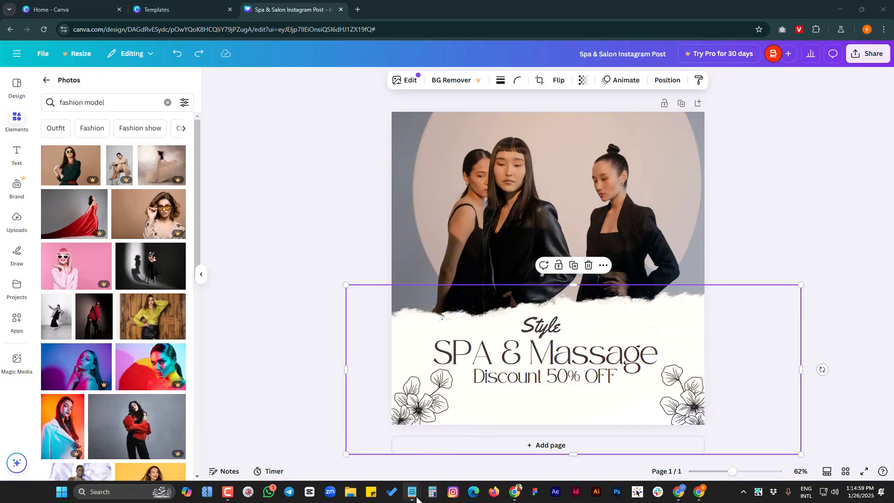
mouse_move(416, 498)
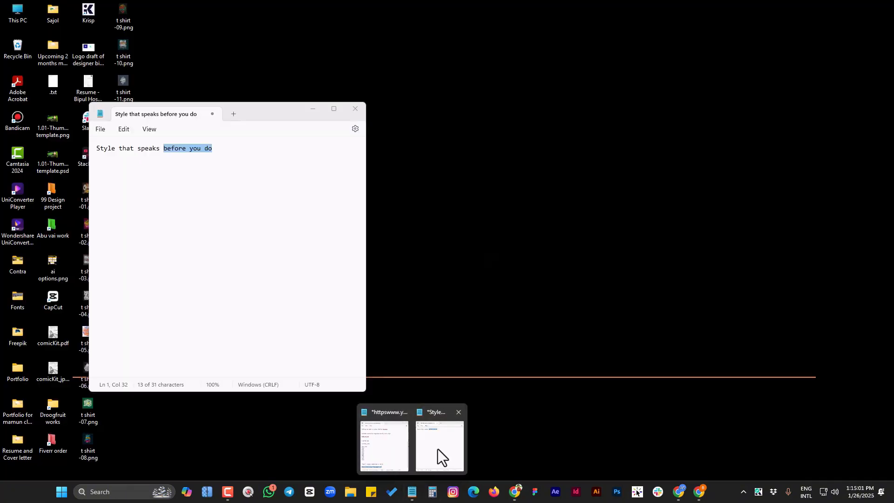
click(438, 449)
click(160, 149)
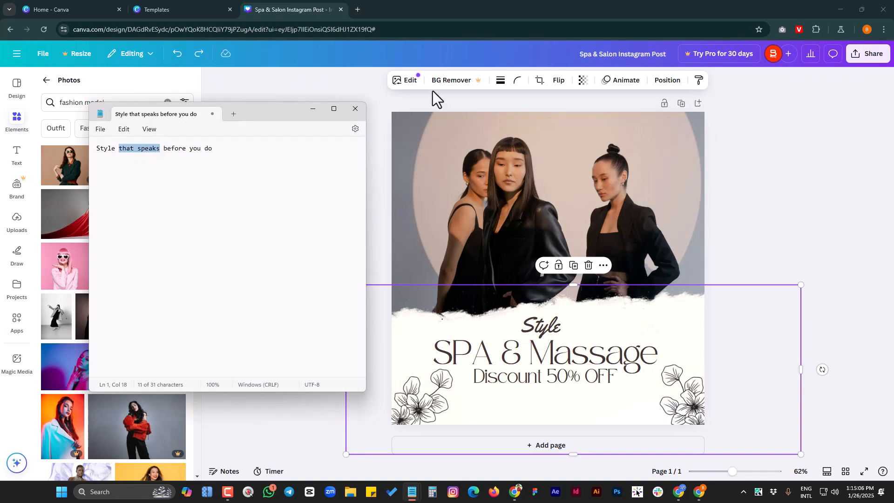
Switch back to Canva and replace the "SPA & Massage" text with "that speaks"
click(563, 13)
click(557, 356)
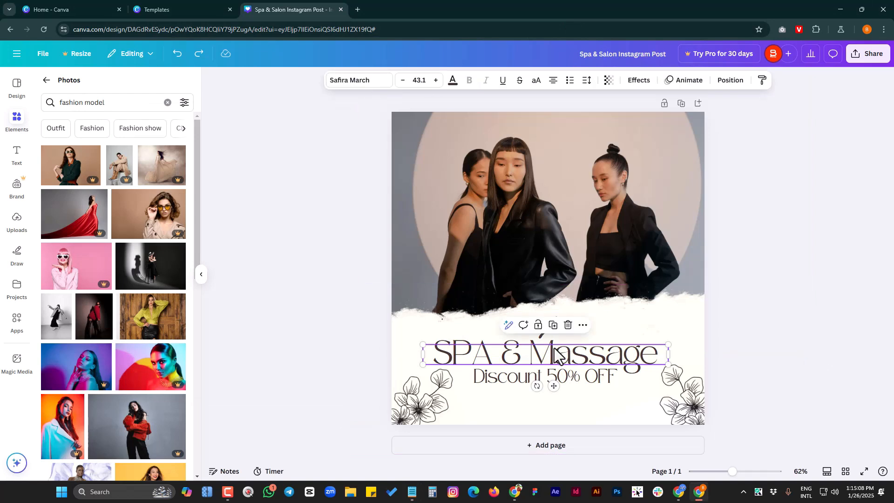
click(557, 357)
key(ctrl+v)
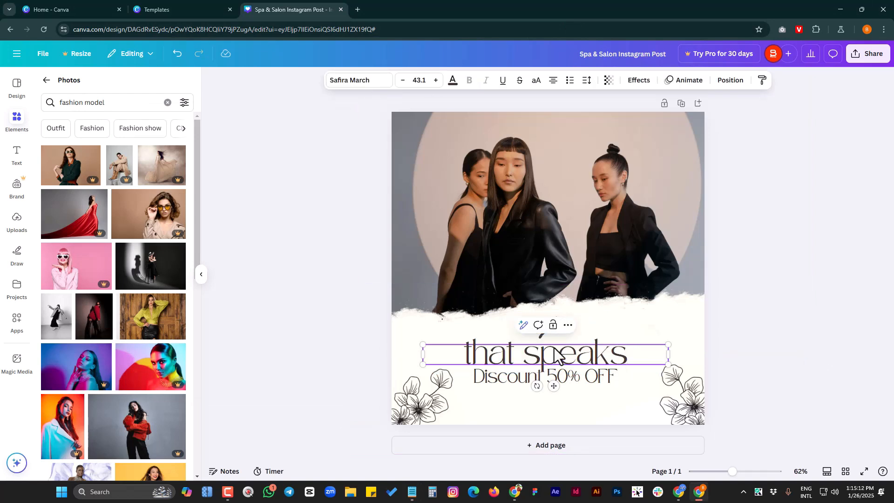
Capitalize both words of the middle slogan line so it reads "That Speaks"
key(shift+Right)
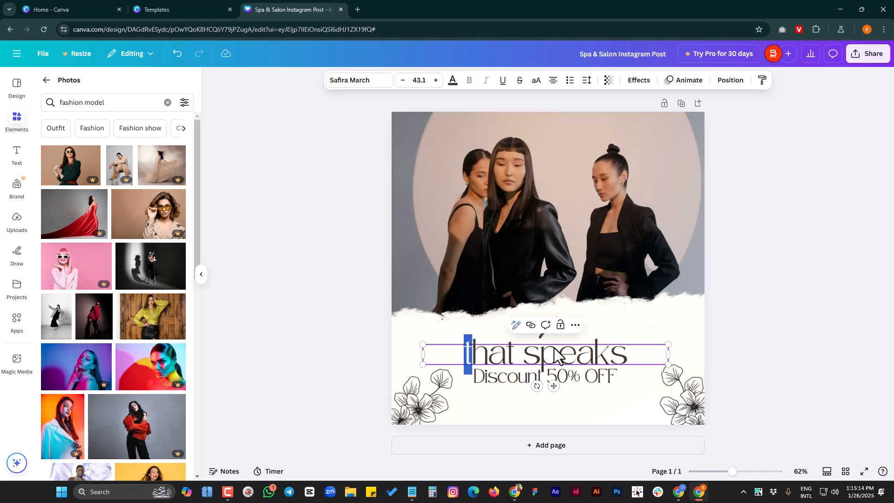
text(T)
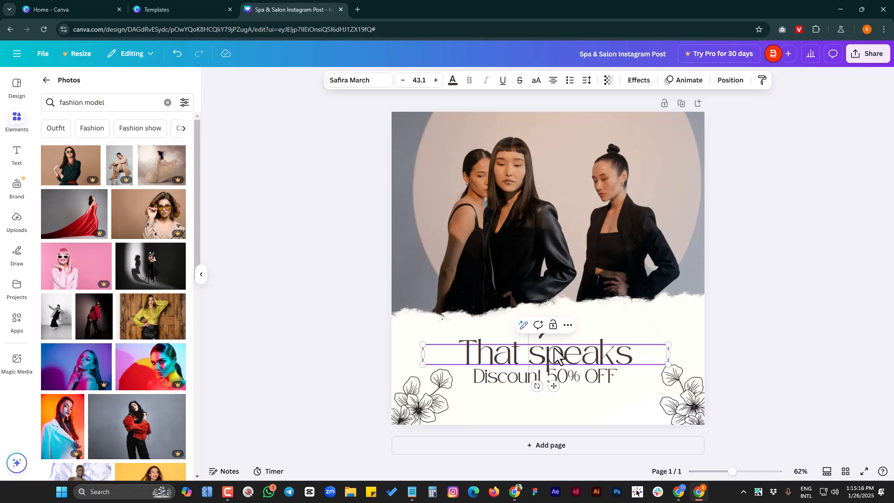
key(shift+Right)
text(S)
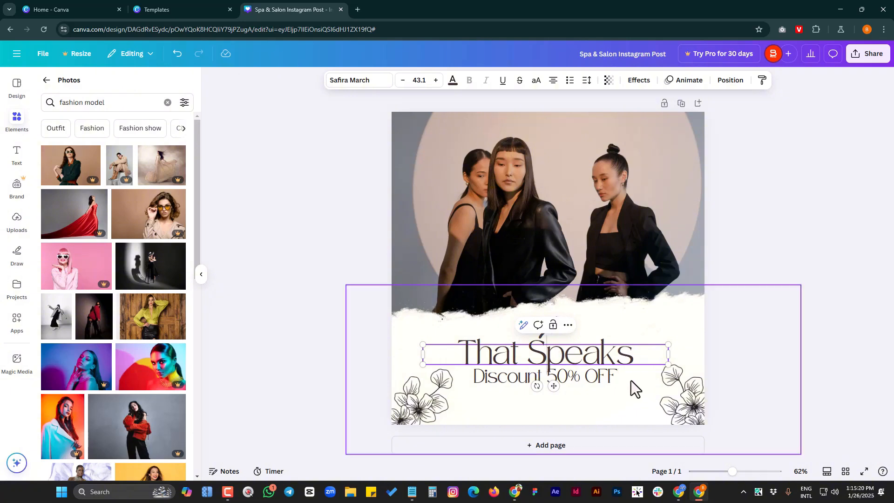
Nudge the "Discount 50% OFF" text down to leave more space below the "That Speaks" line
click(613, 379)
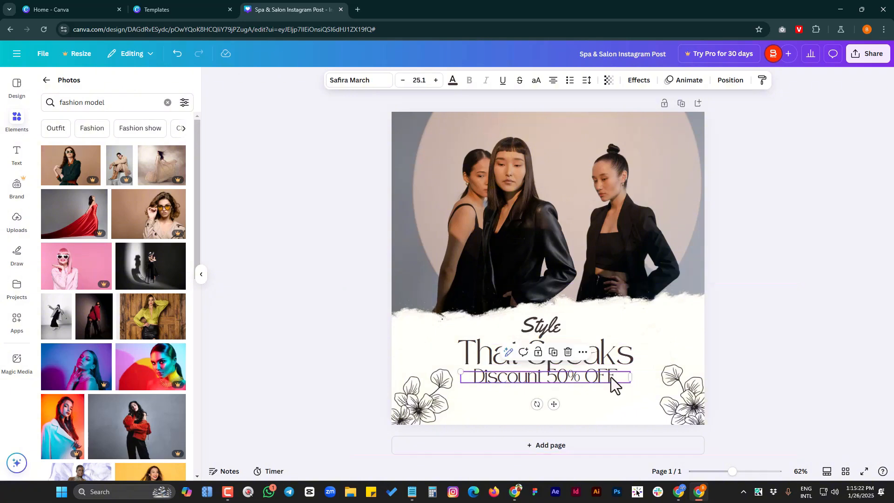
key(shift+Down)
key(shift+Down)
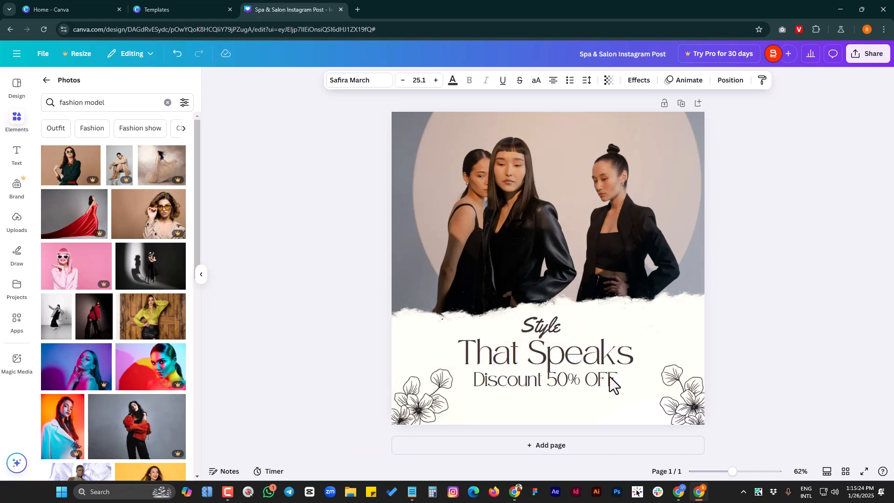
key(Down)
key(Down)
key(Down)
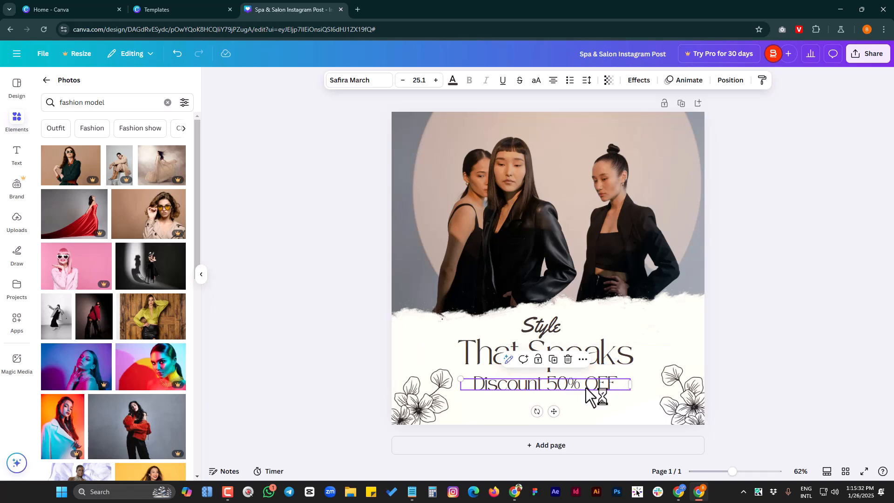
Copy "before you do" from the Notepad note and replace the "Discount 50% OFF" text in Canva with it
click(413, 491)
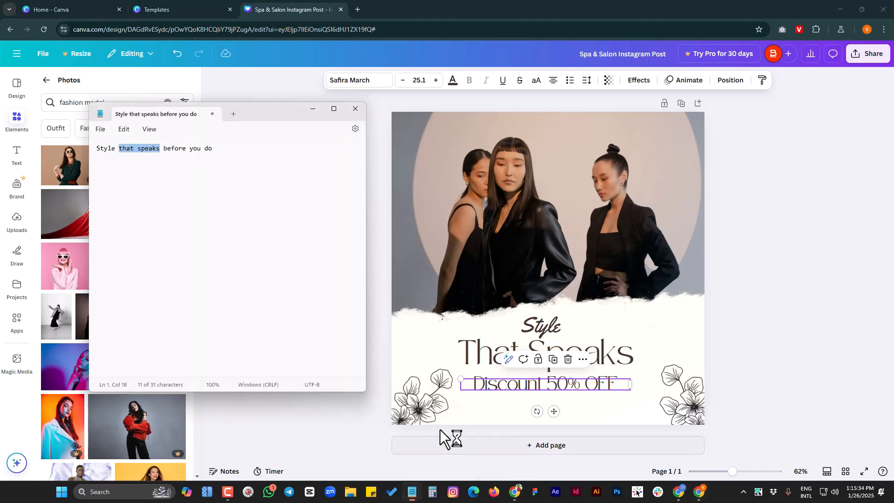
click(182, 149)
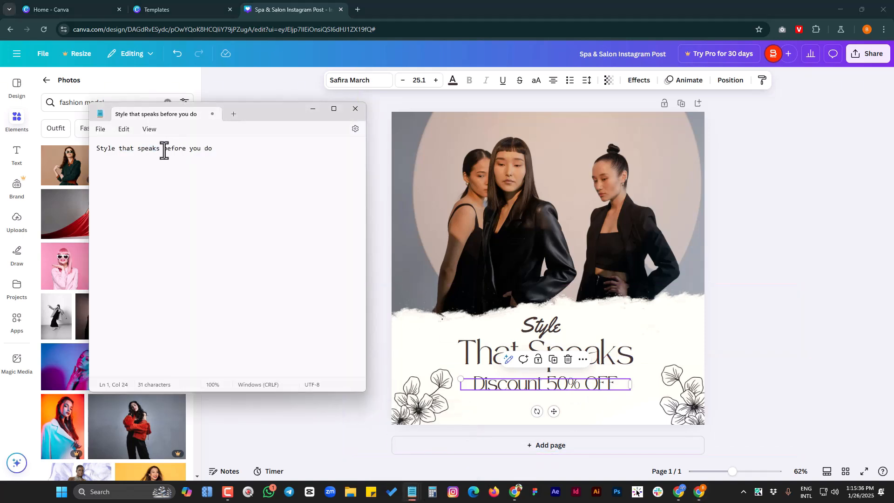
drag(164, 149, 220, 155)
key(ctrl+c)
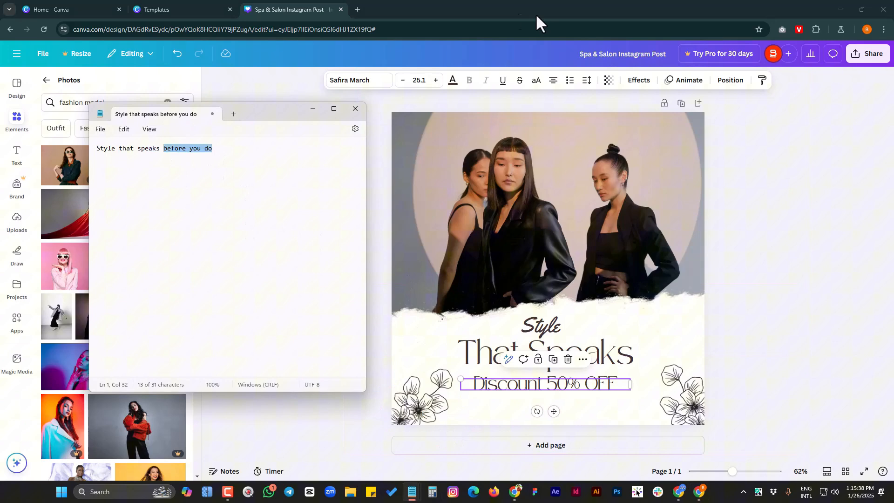
click(558, 7)
key(Return)
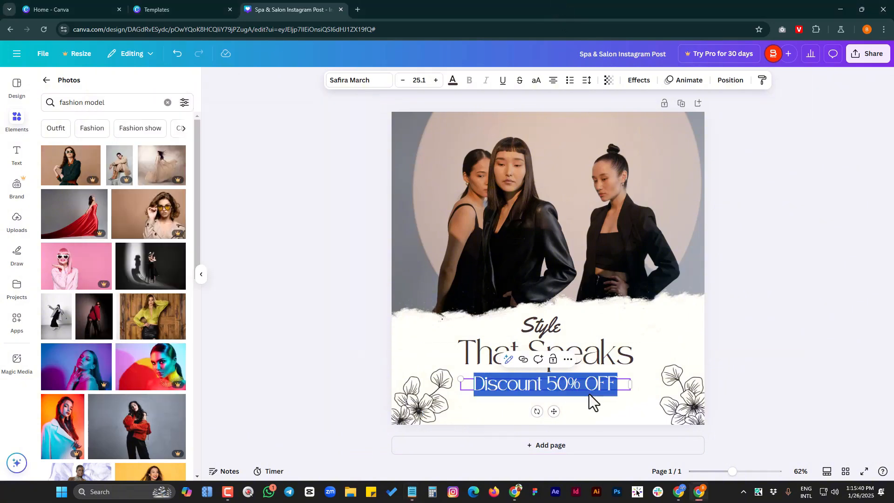
key(ctrl+v)
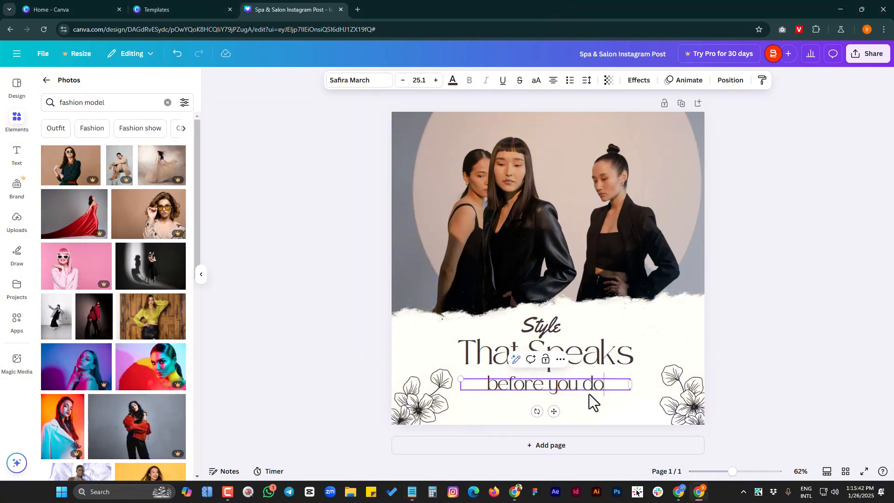
Capitalize each word of the lowest slogan line so it reads "Before You Do", and finish editing the text
key(Home)
key(shift+Right)
text(B)
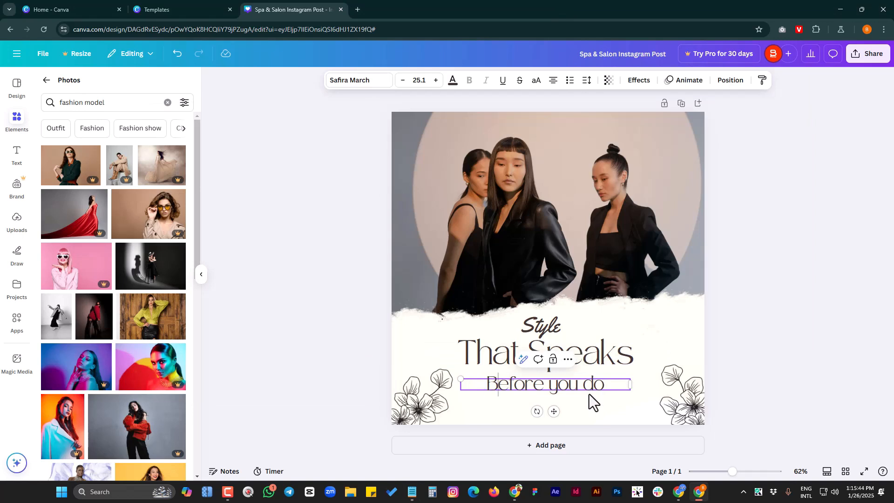
key(Right)
key(Right)
key(Right)
key(Right)
key(Right)
key(Right)
key(shift+Right)
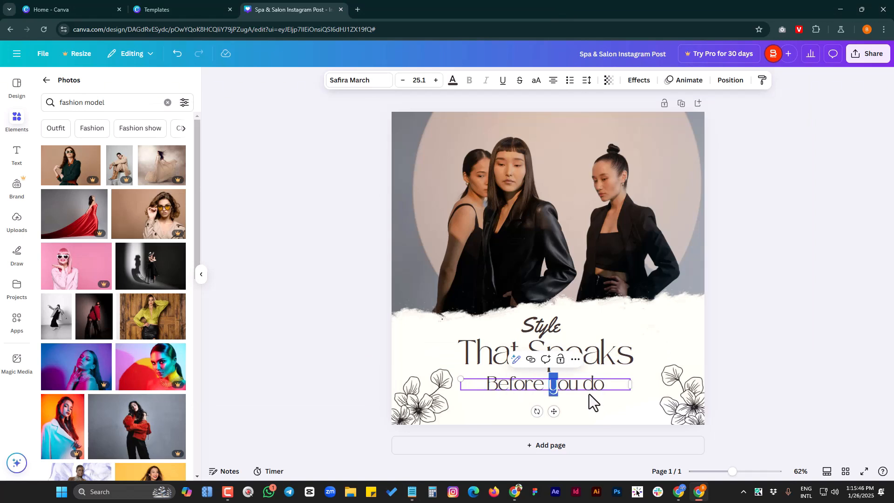
text(Y)
key(Right)
key(Right)
key(Right)
key(shift+Right)
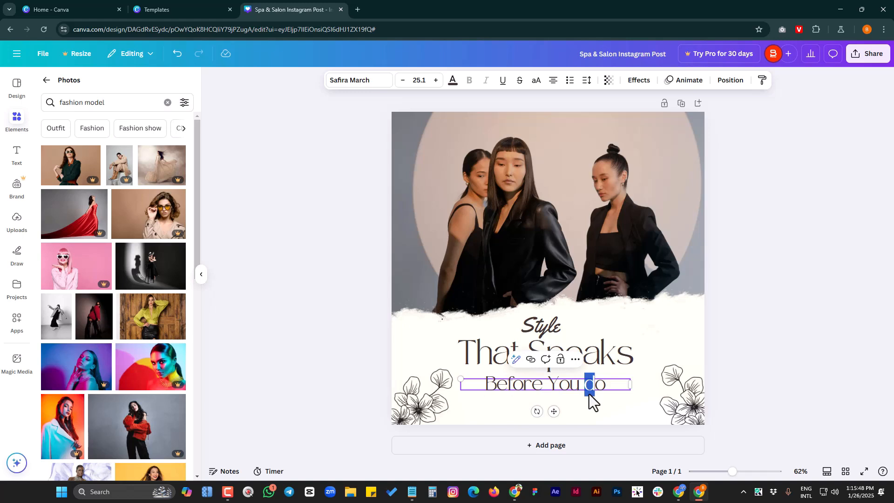
text(D)
click(686, 322)
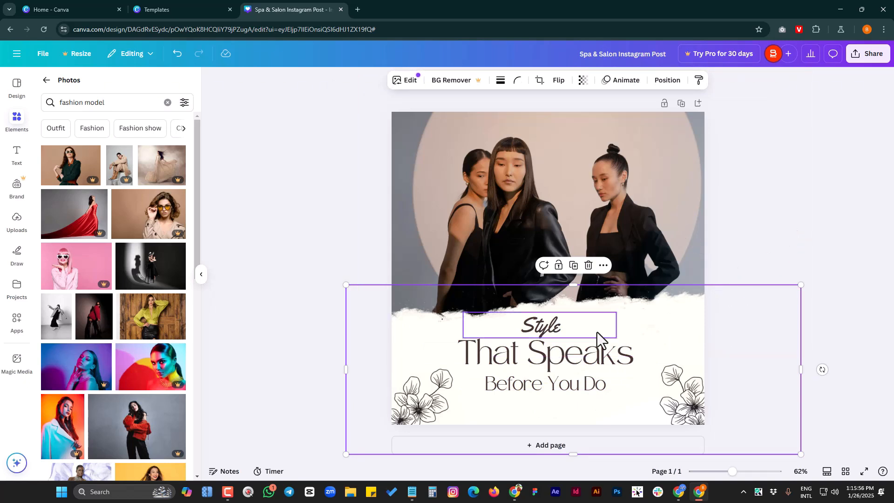
Change the text color of the word "Style" to Coral red from the default solid colors
click(541, 327)
click(591, 358)
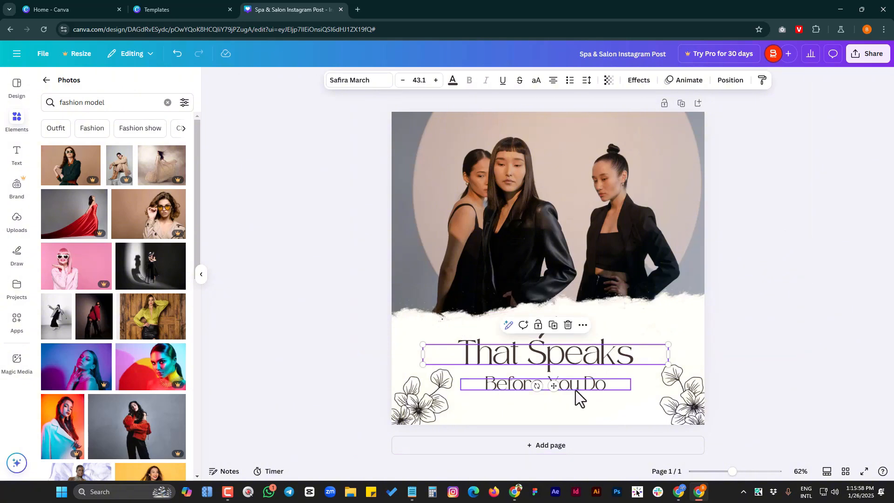
click(579, 386)
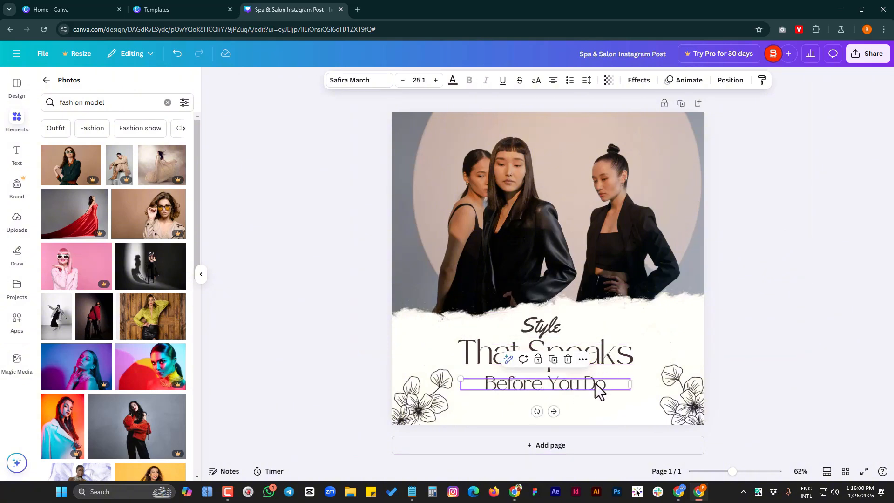
click(561, 326)
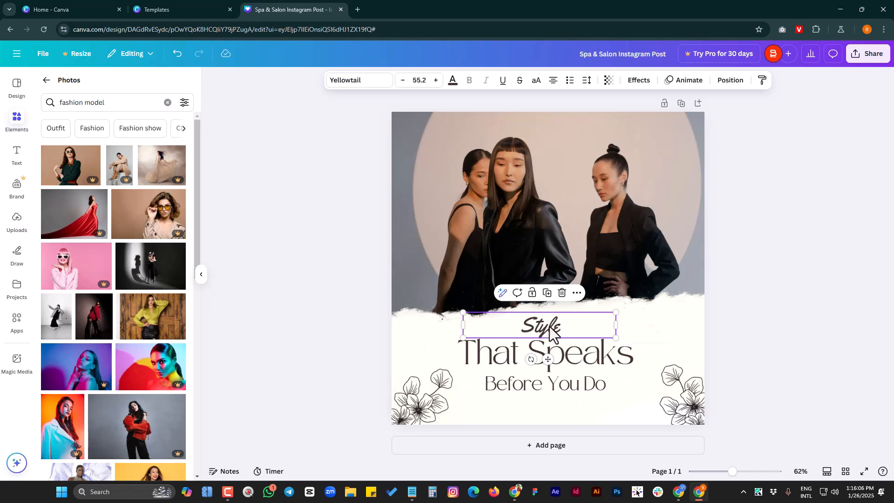
click(452, 82)
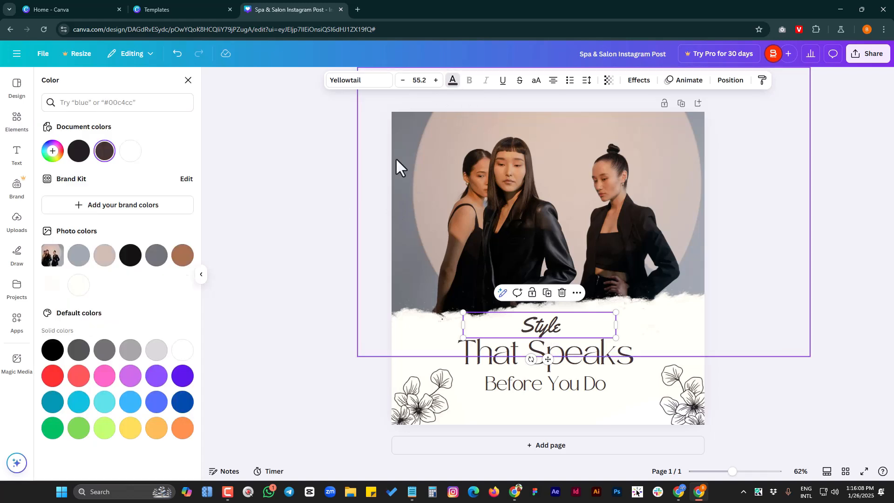
click(80, 380)
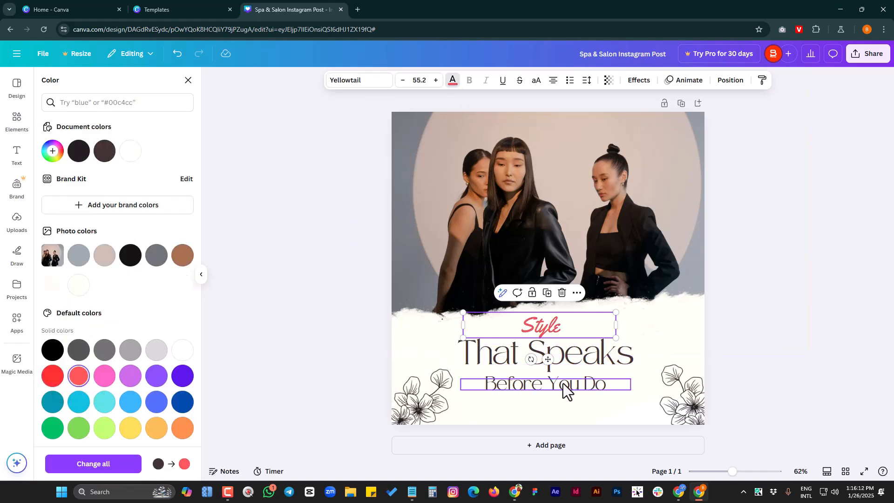
click(675, 325)
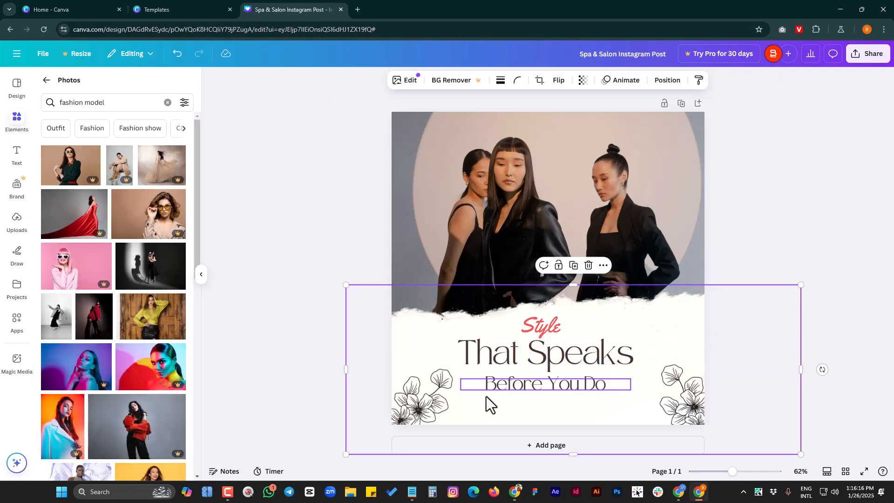
click(544, 327)
Delete the two flower line drawings in the lower corners of the post
click(432, 402)
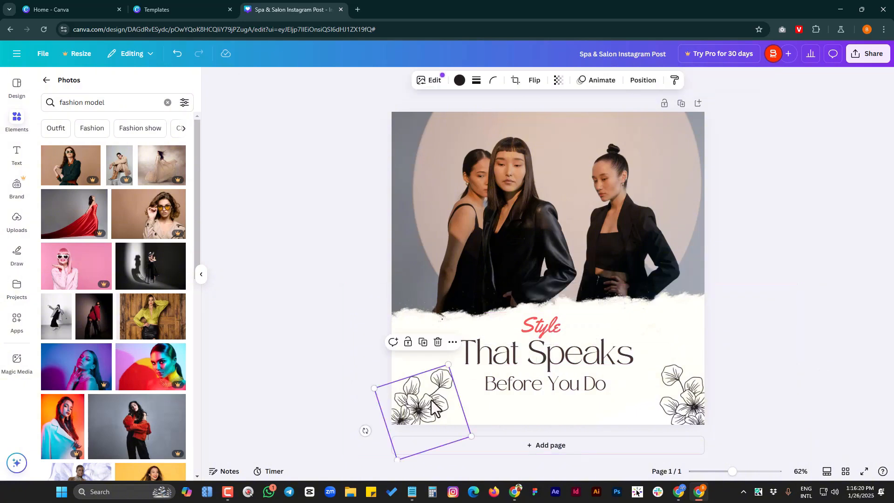
click(678, 419)
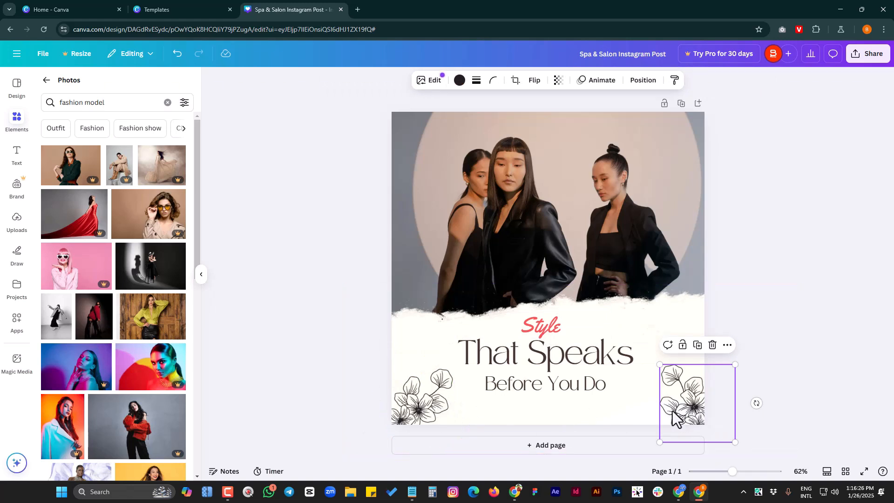
click(429, 409)
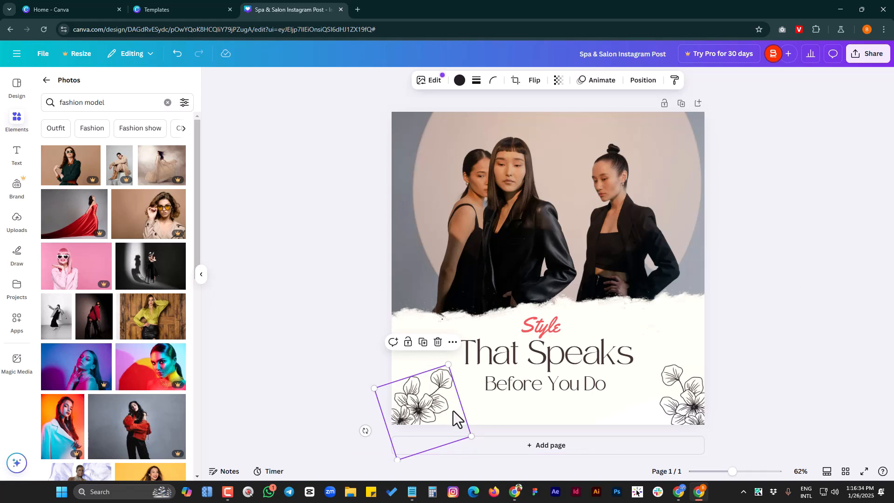
key(Delete)
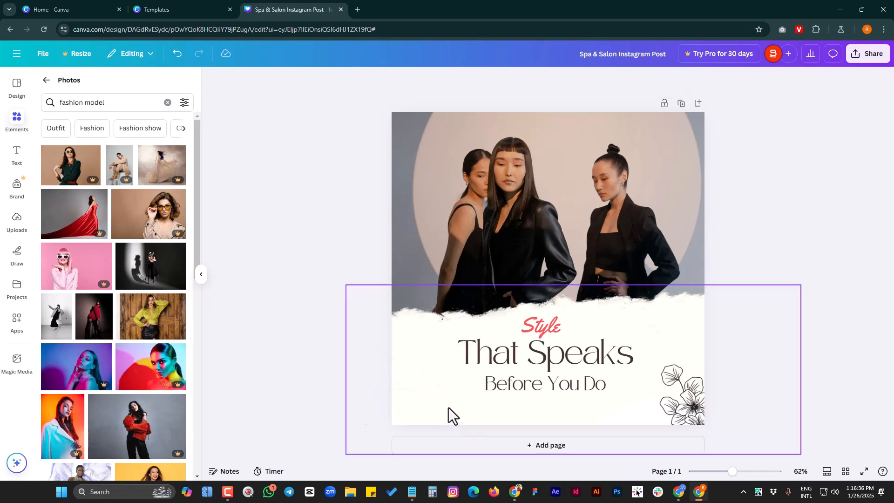
click(691, 409)
key(Delete)
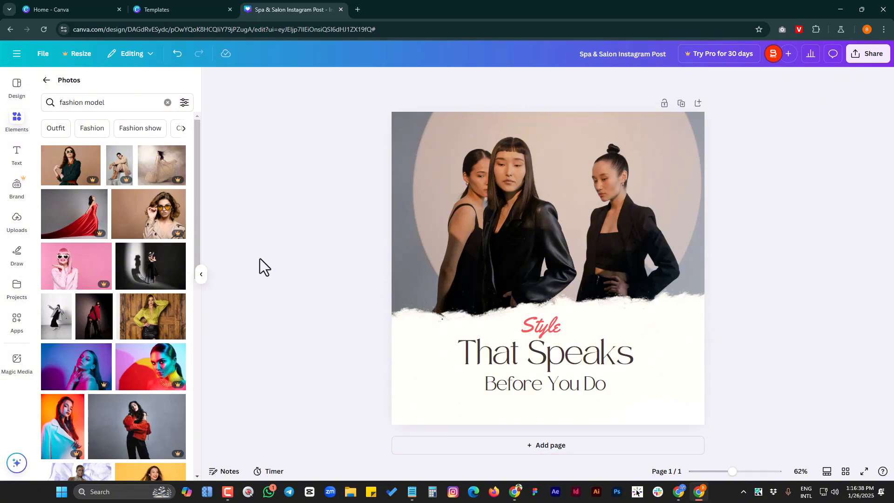
Search the elements library for "leaves" and limit the results to graphics
click(46, 81)
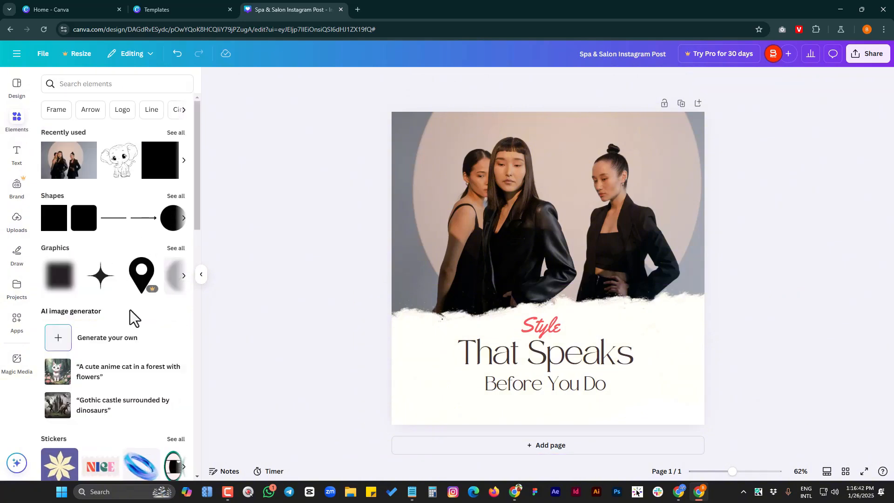
text(leaves)
key(Return)
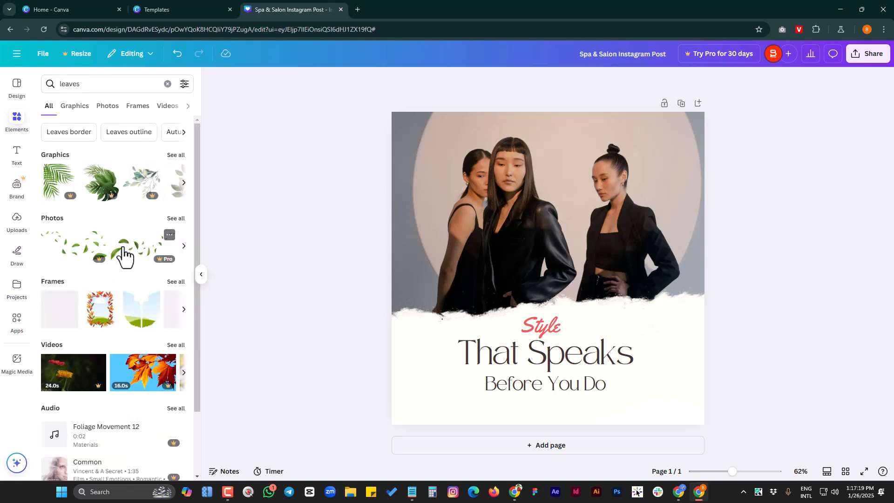
scroll(144, 276, down, 2)
scroll(143, 289, up, 2)
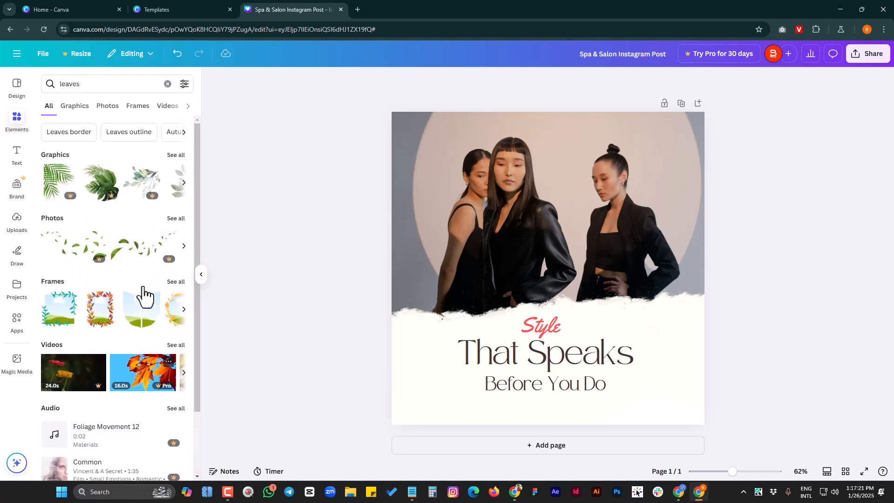
click(184, 133)
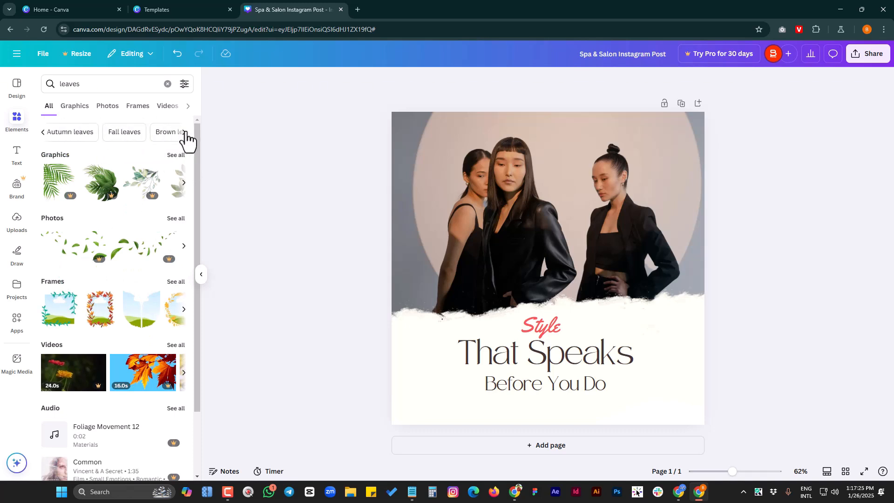
click(78, 108)
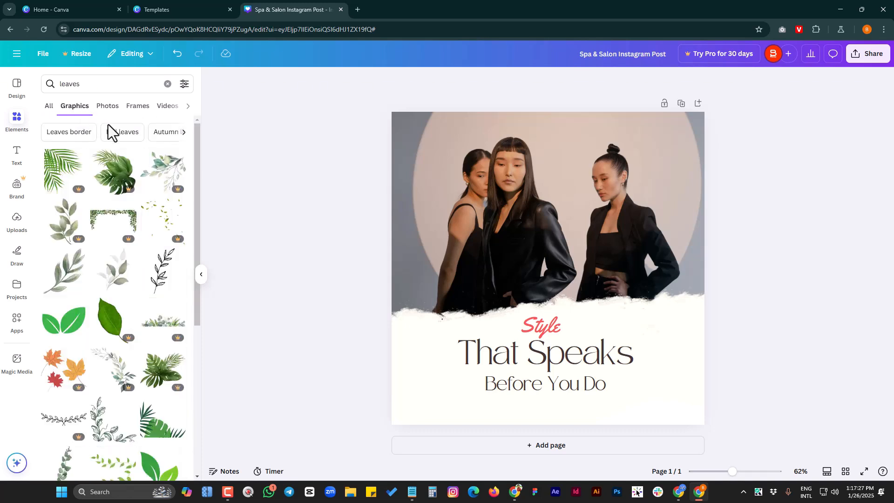
Add the black line-art leaf branch to the post, shrink it and place it partly off the page in the lower right corner
scroll(131, 300, down, 4)
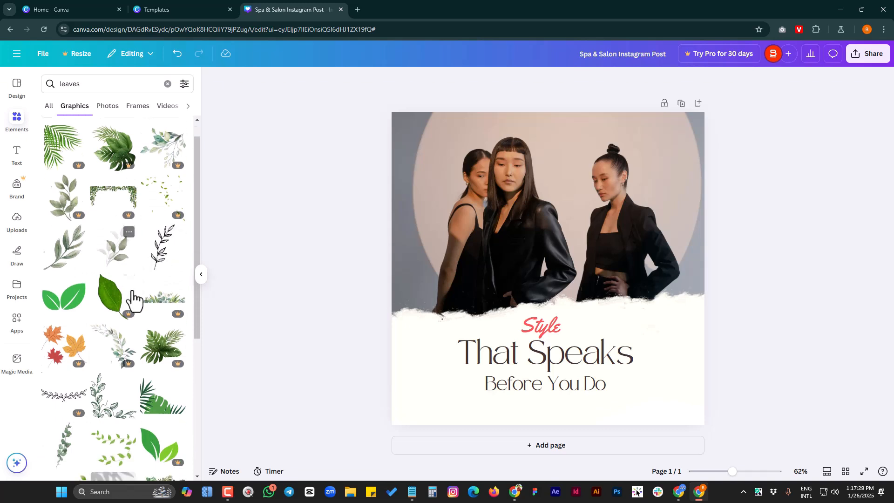
scroll(132, 326, down, 2)
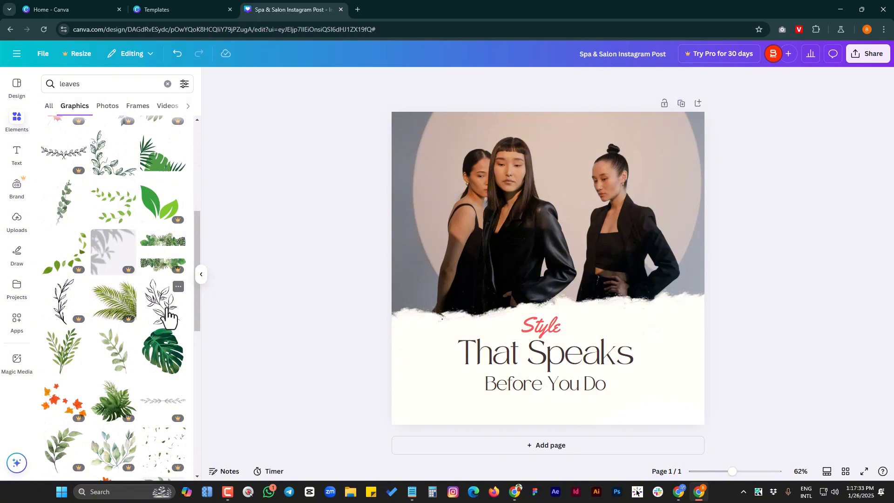
drag(168, 318, 665, 372)
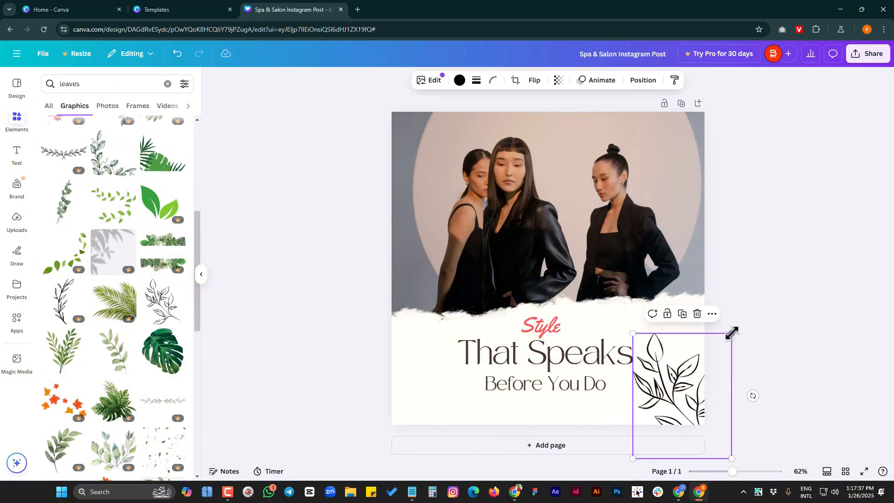
drag(731, 333, 699, 374)
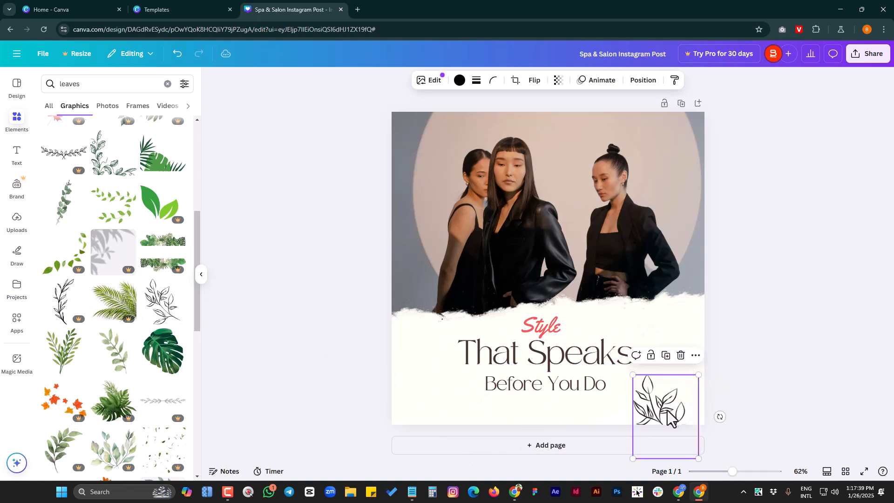
drag(666, 410, 688, 385)
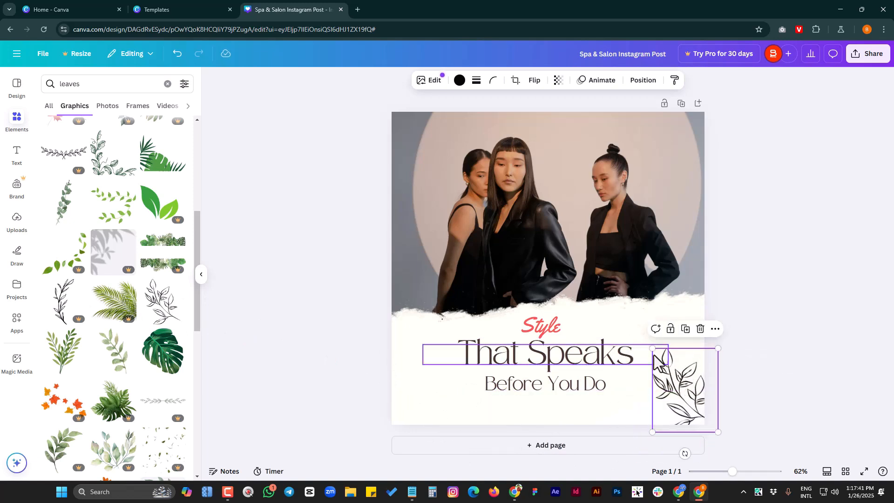
drag(652, 348, 646, 341)
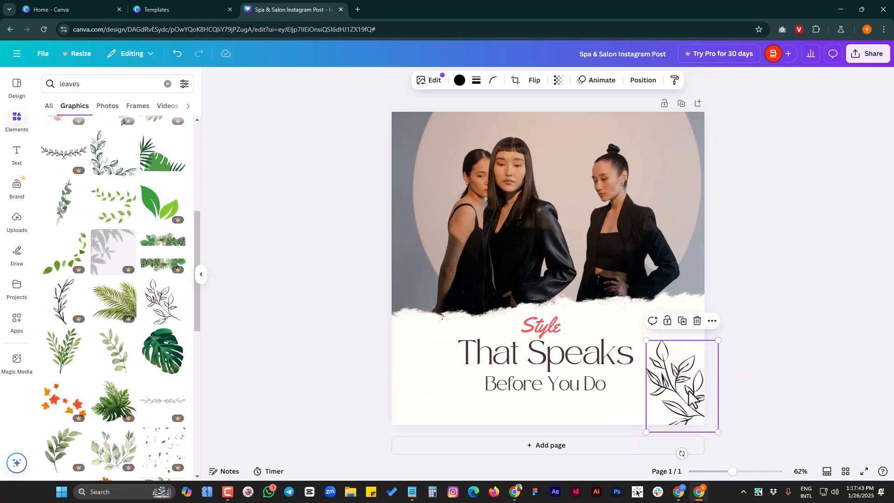
Duplicate the leaf branch and move the copy to the lower left area of the post beside the slogan
click(682, 321)
drag(676, 382, 432, 373)
drag(433, 372, 425, 373)
click(465, 314)
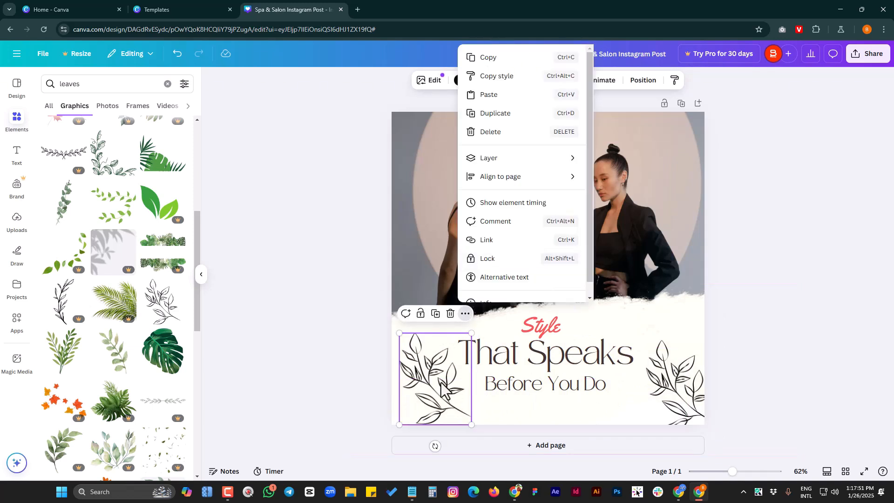
click(394, 368)
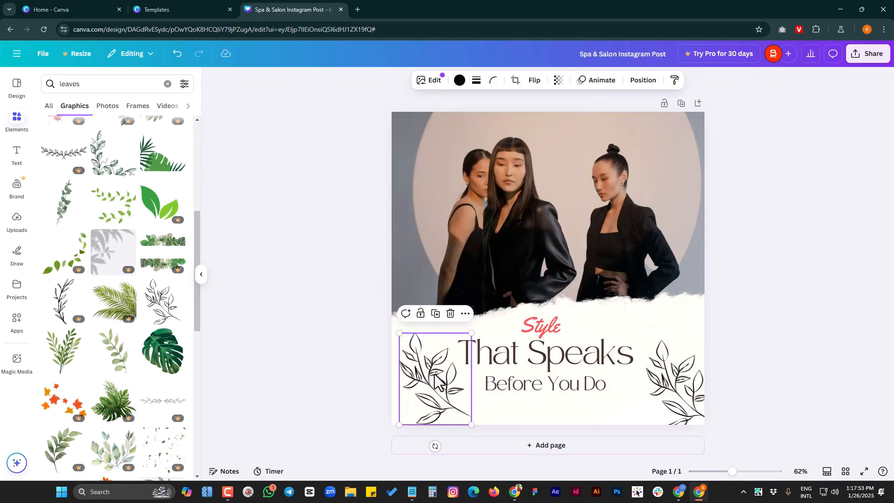
Flip the copied leaf branch horizontally and shift it partly off the page in the lower left corner to mirror the other branch
click(535, 80)
click(540, 106)
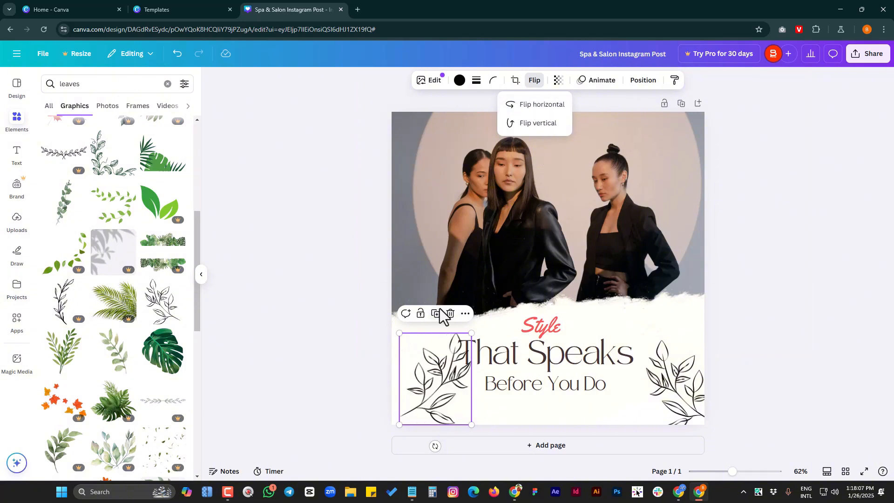
drag(424, 398, 401, 408)
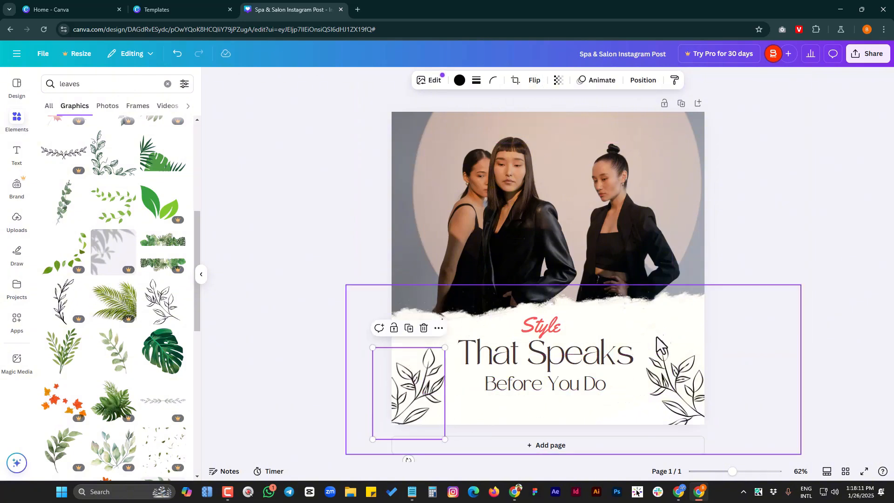
click(610, 200)
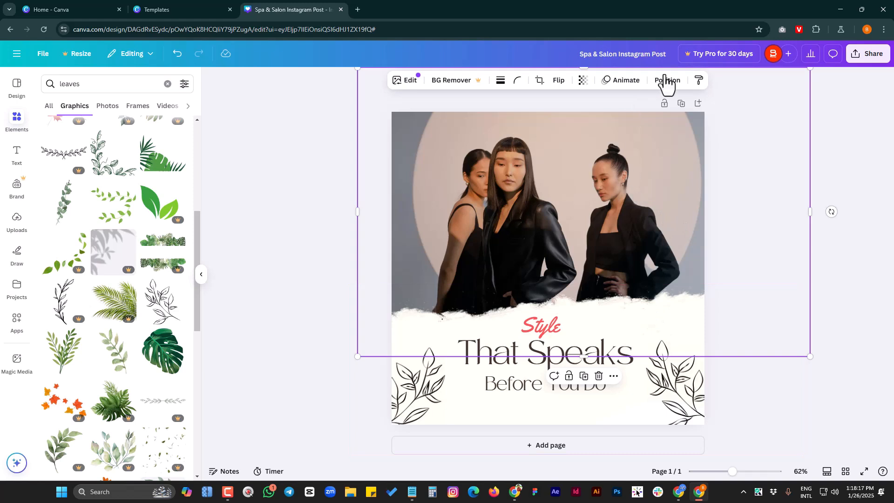
Download the finished post as a PNG file at 1,080 × 1,080 px
click(869, 60)
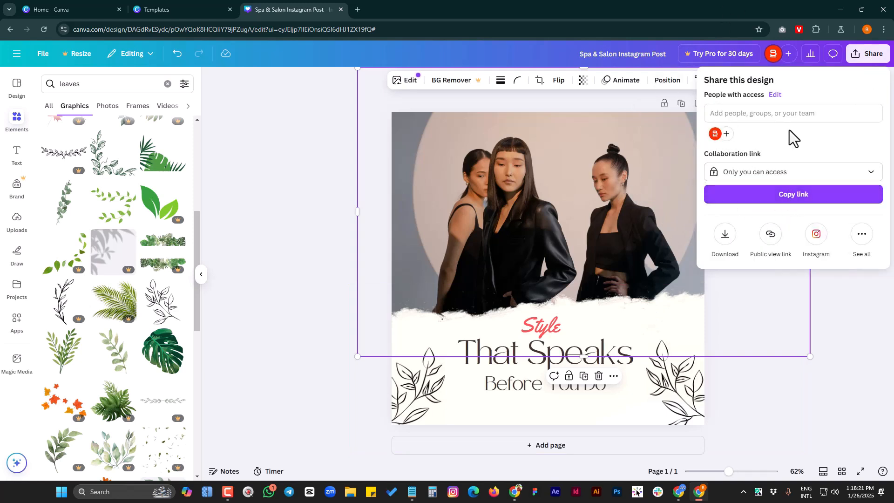
click(724, 235)
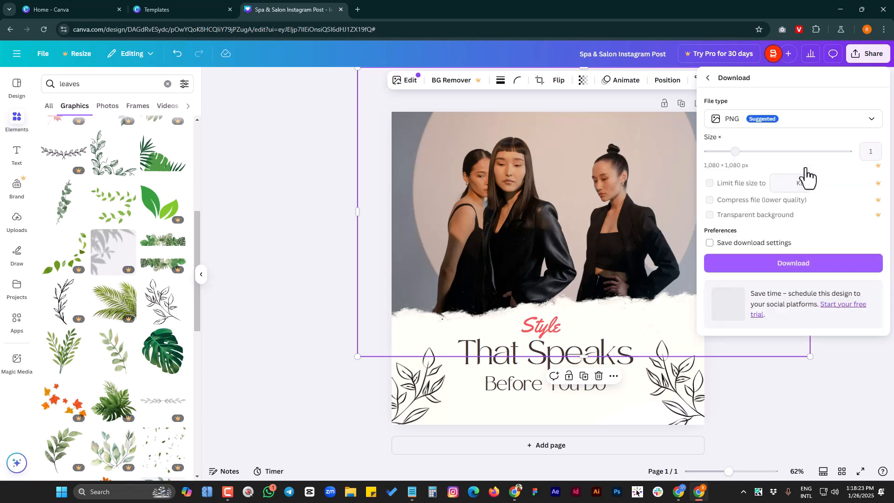
click(829, 124)
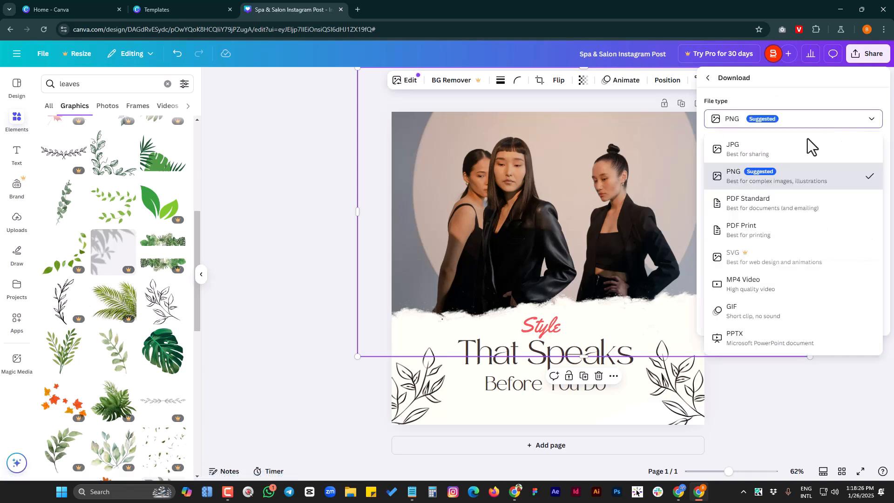
click(844, 125)
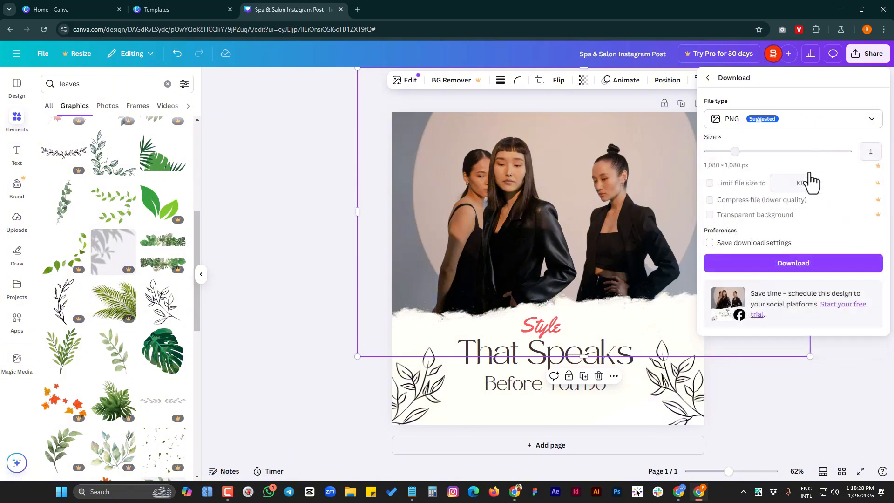
click(799, 263)
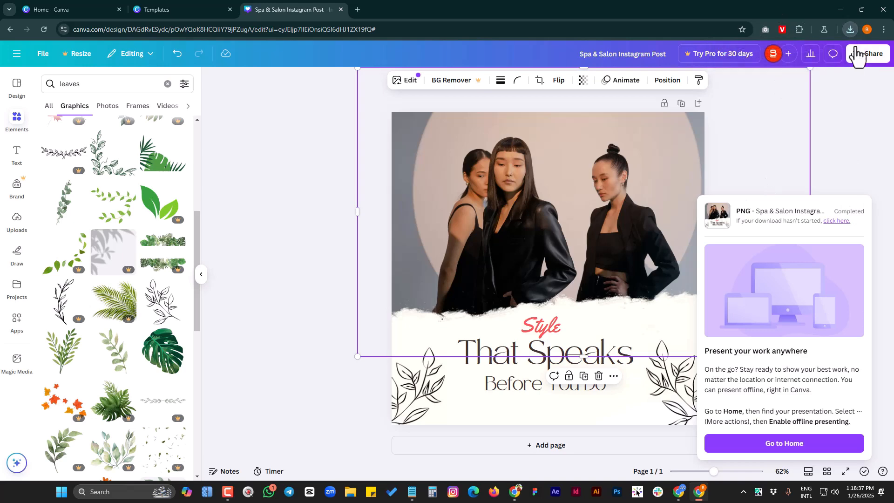
Open the downloaded file "Spa & Salon Instagram Post.png" to check the exported design, and close the image viewer
click(851, 28)
click(777, 82)
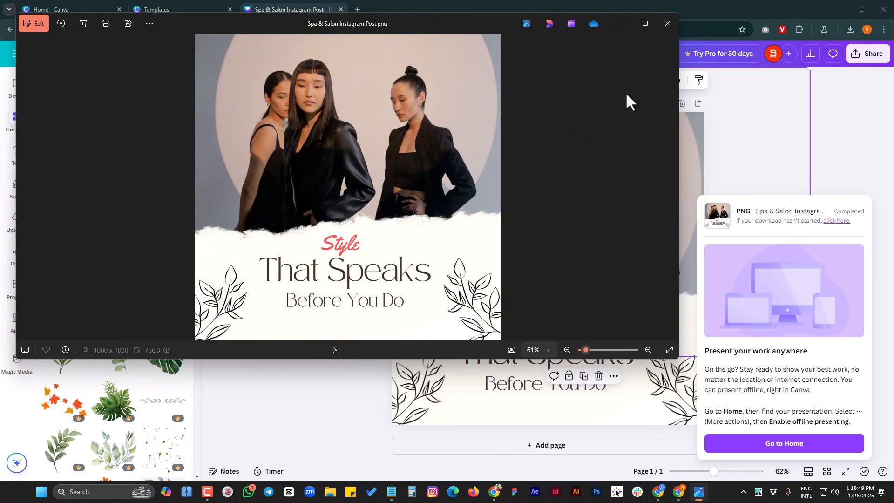
click(667, 23)
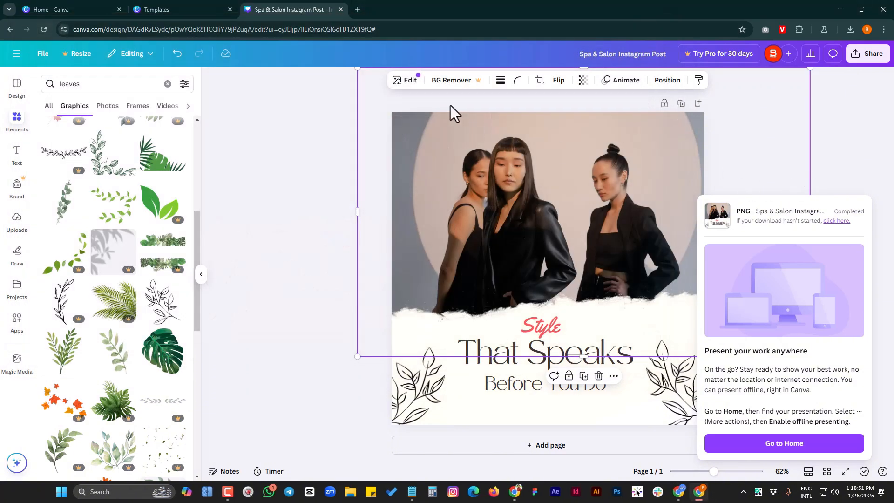
Switch to the already open Canva home page
click(60, 10)
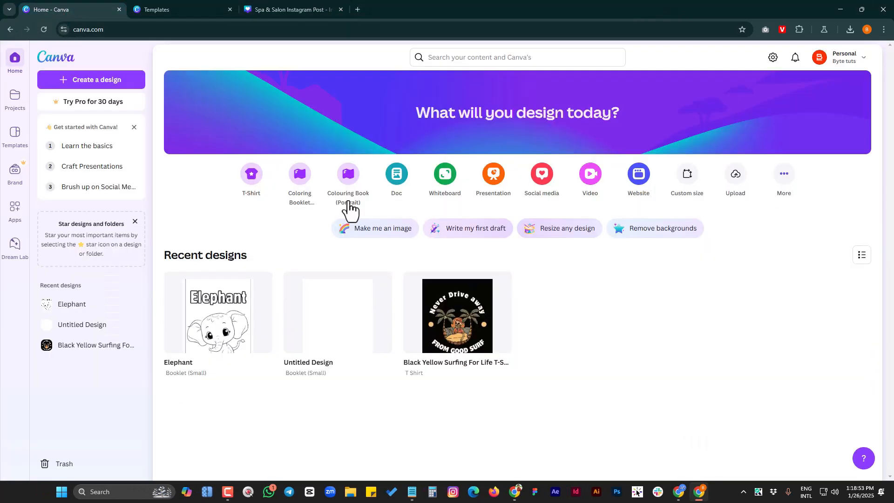